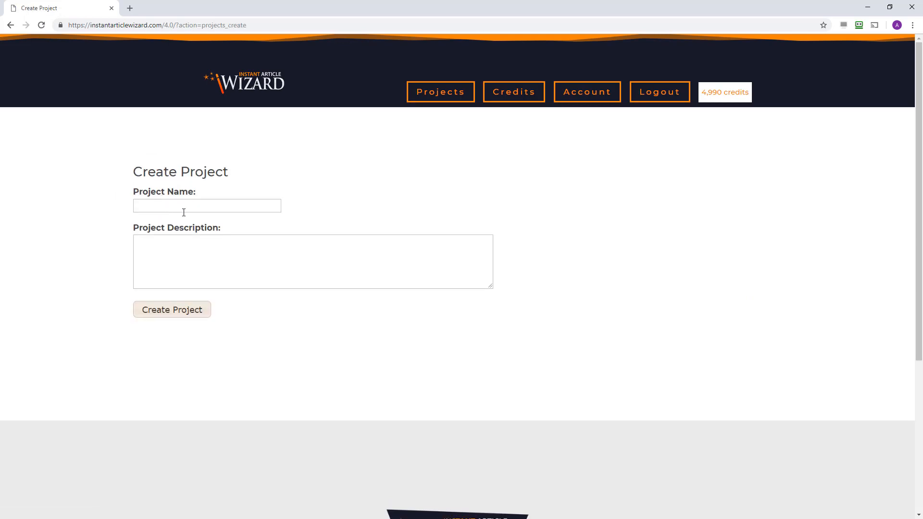
# Step: Create a project named Tutorial with the description "Example project"
pyautogui.click(184, 211)
pyautogui.write('Tutorial')
pyautogui.press('Tab')
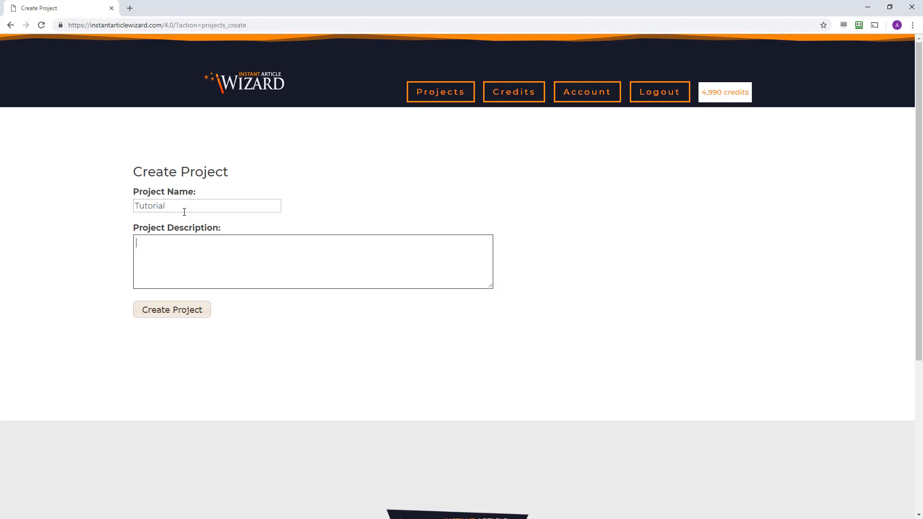
pyautogui.write('Example project')
pyautogui.click(188, 312)
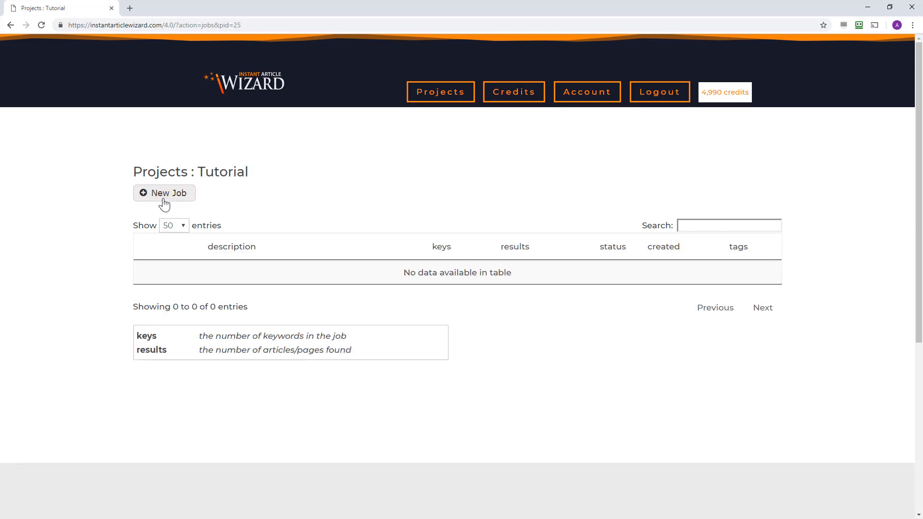
# Step: Start a new Tips job described as "Tutorial Demo" with the keywords "weight loss" and "diet plans" on separate lines
pyautogui.click(165, 200)
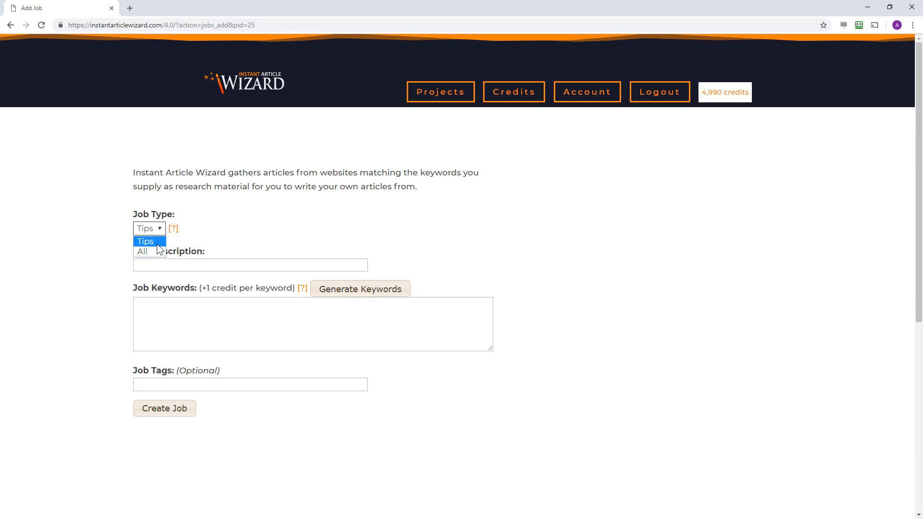
pyautogui.click(191, 261)
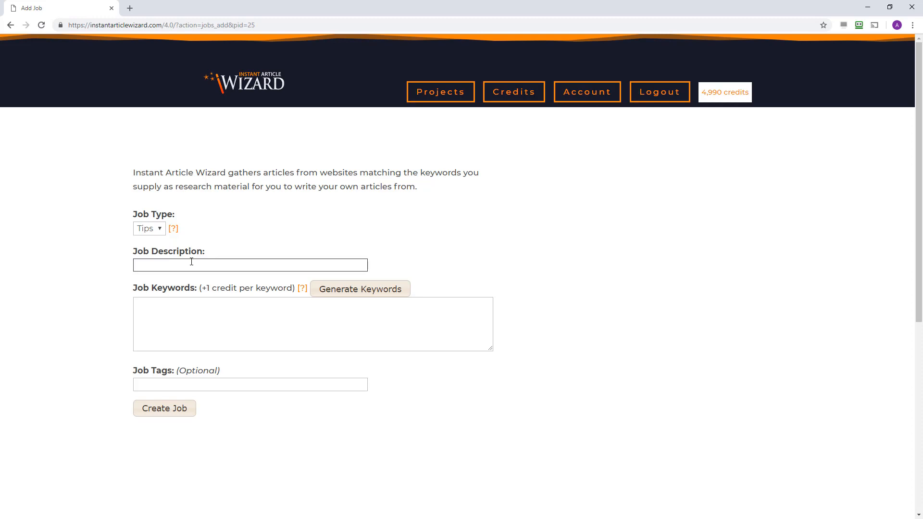
pyautogui.write('Tutorial Demo')
pyautogui.click(216, 317)
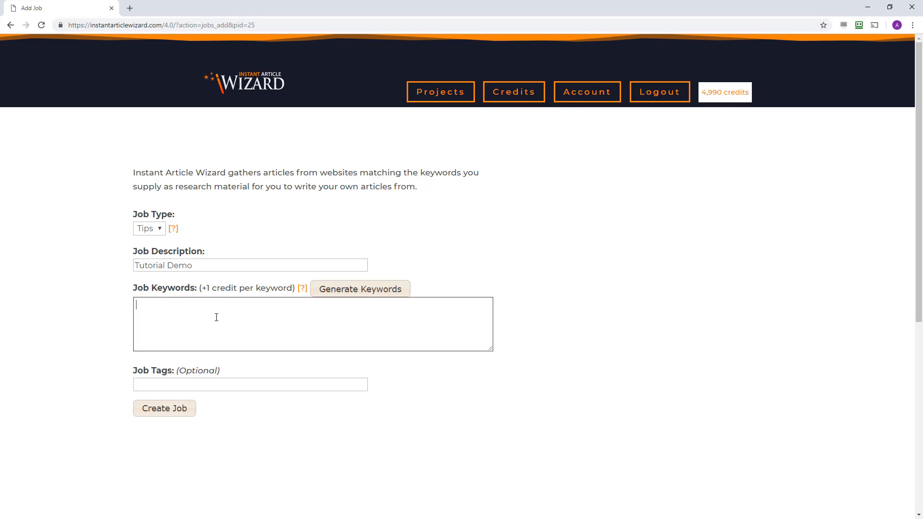
pyautogui.write('weight loss')
pyautogui.press('Return')
pyautogui.write('diet plans')
# Step: Generate keywords related to "weight loss", look through the growing list, and stop the search
pyautogui.click(345, 291)
pyautogui.click(358, 235)
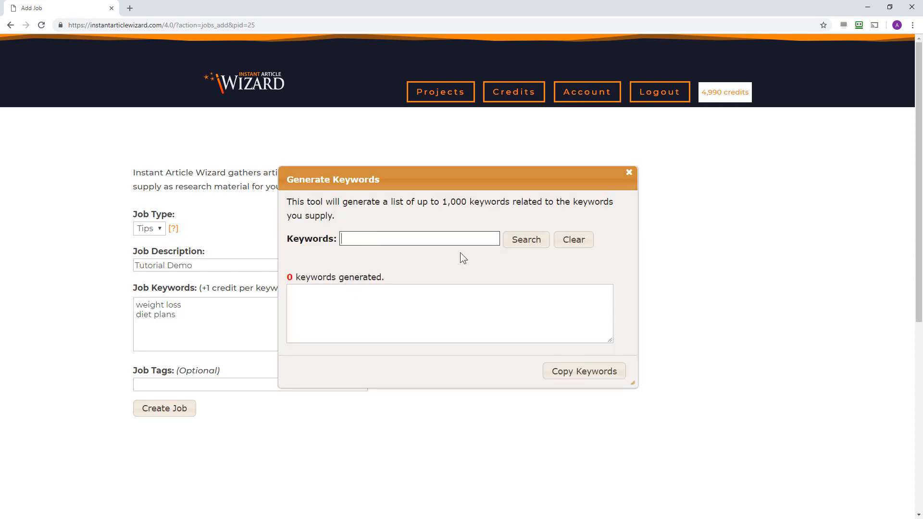
pyautogui.write('weight loss')
pyautogui.click(531, 241)
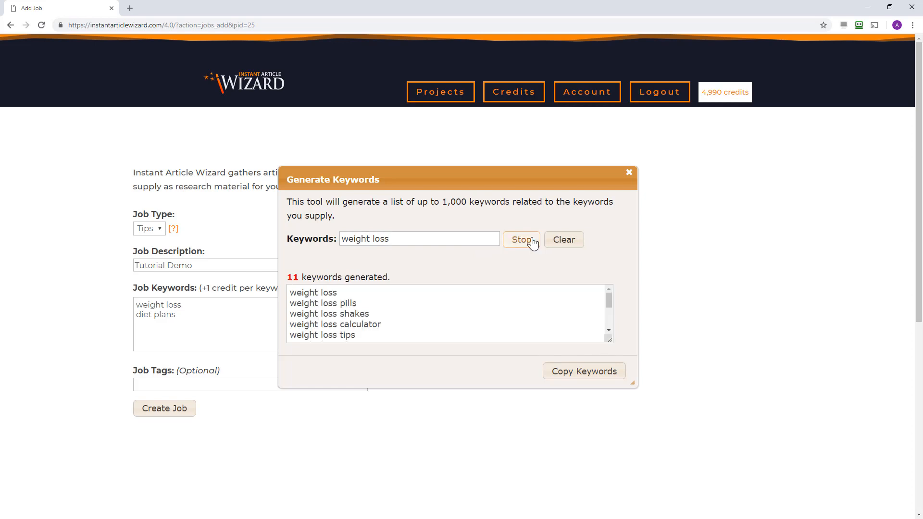
pyautogui.scroll(-2, 362, 302)
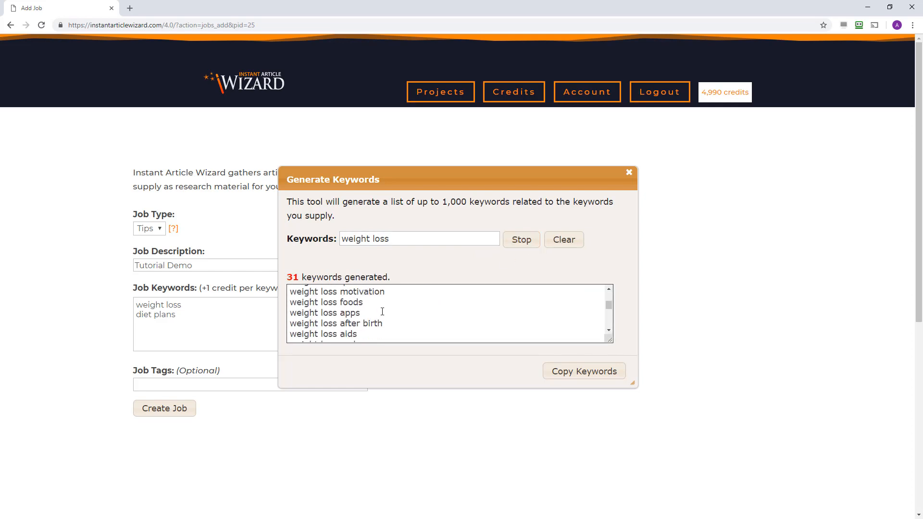
pyautogui.scroll(-1, 382, 311)
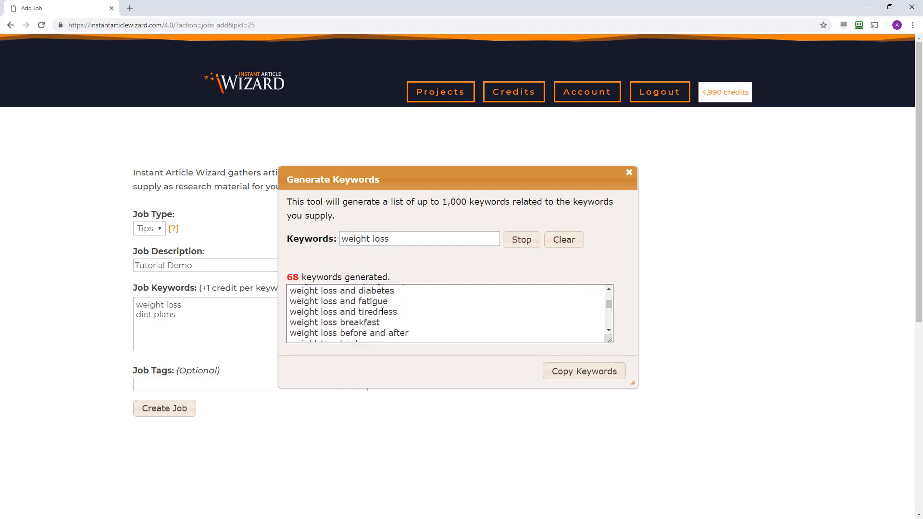
pyautogui.scroll(-1, 382, 311)
pyautogui.scroll(4, 382, 311)
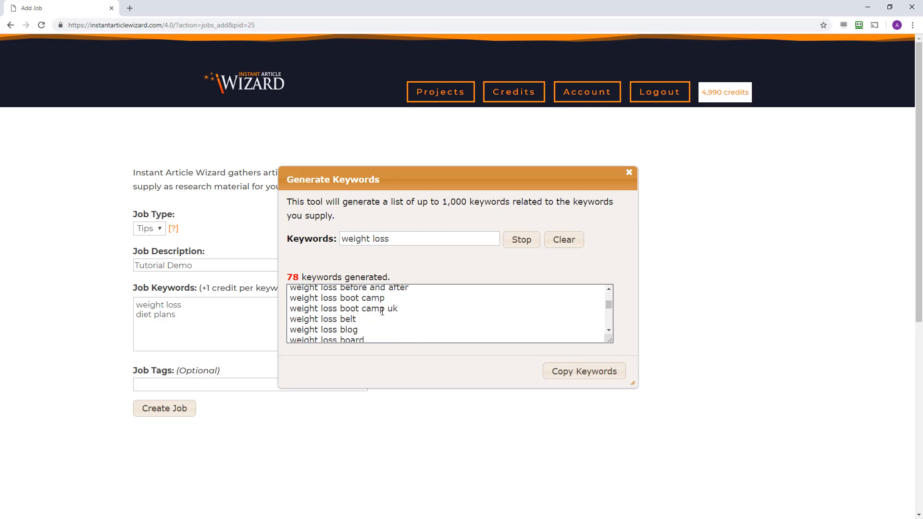
pyautogui.click(517, 245)
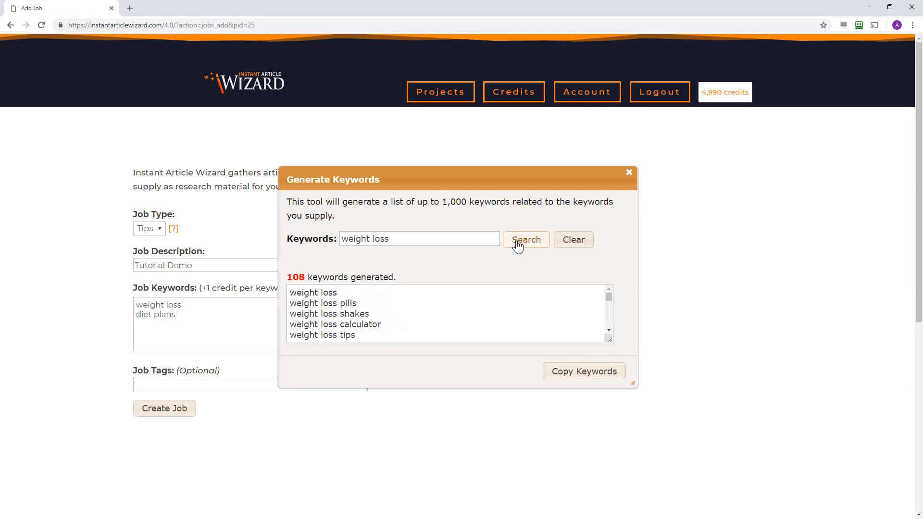
# Step: Delete every generated keyword after "weight loss pills", keeping only the first two in the list
pyautogui.click(574, 377)
pyautogui.click(439, 301)
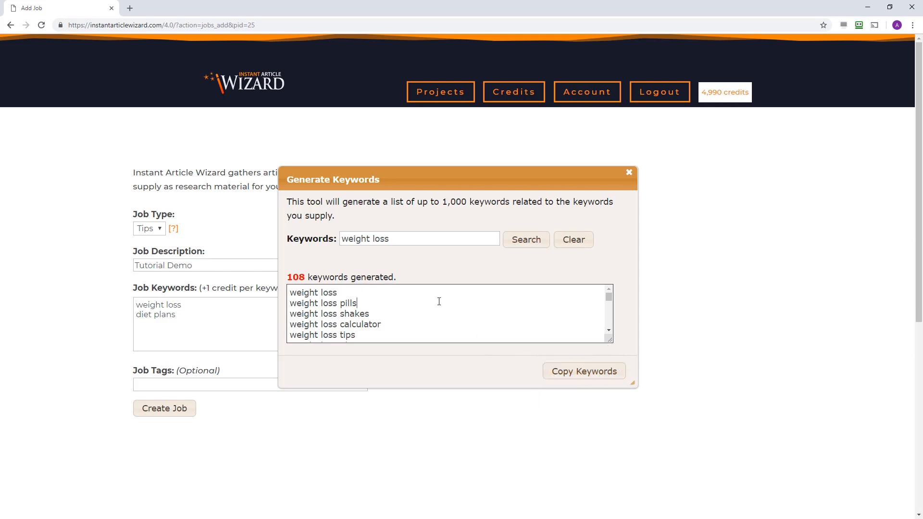
pyautogui.hotkey('shift', 'Down')
pyautogui.hotkey('shift', 'Down')
pyautogui.hotkey('shift', 'Down')
pyautogui.hotkey('shift', 'Down')
pyautogui.hotkey('shift', 'Down')
pyautogui.hotkey('shift', 'Down')
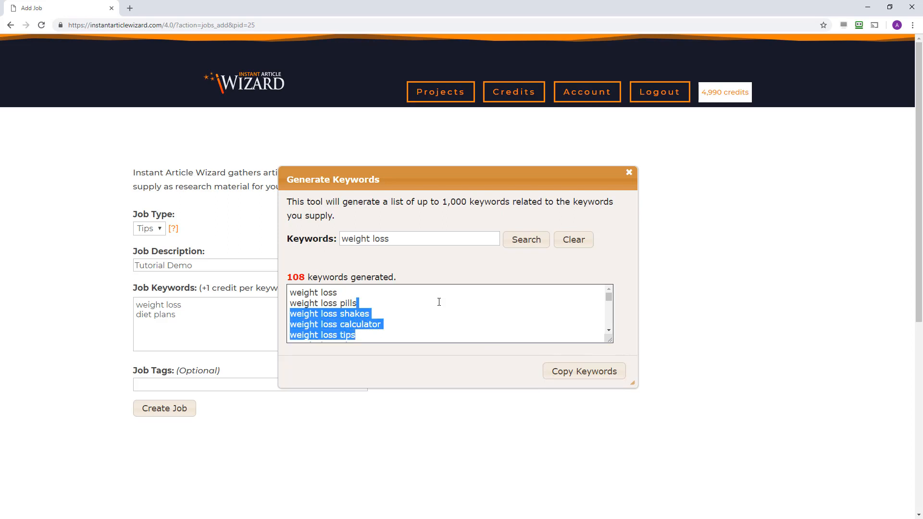
pyautogui.hotkey('ctrl', 'shift', 'End')
pyautogui.press('Delete')
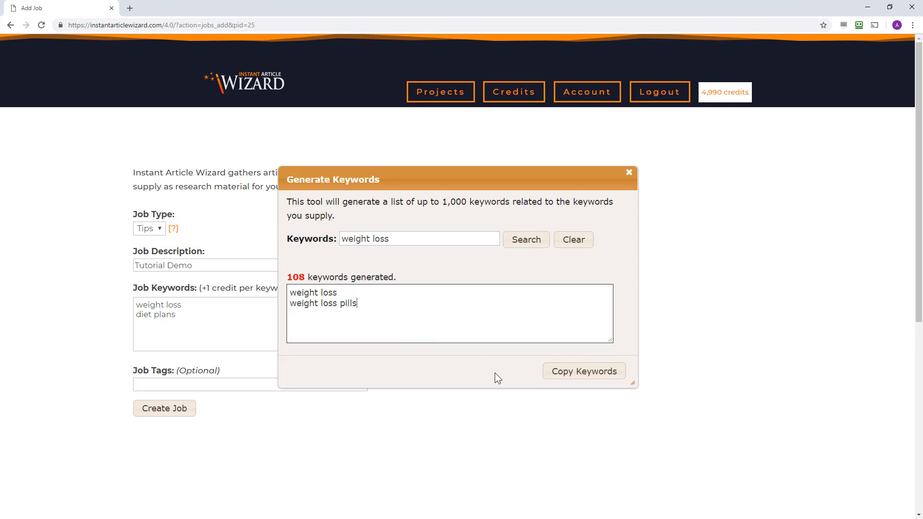
# Step: Tag the job "Demo", create it, and check its processing status in the project's job list
pyautogui.click(244, 382)
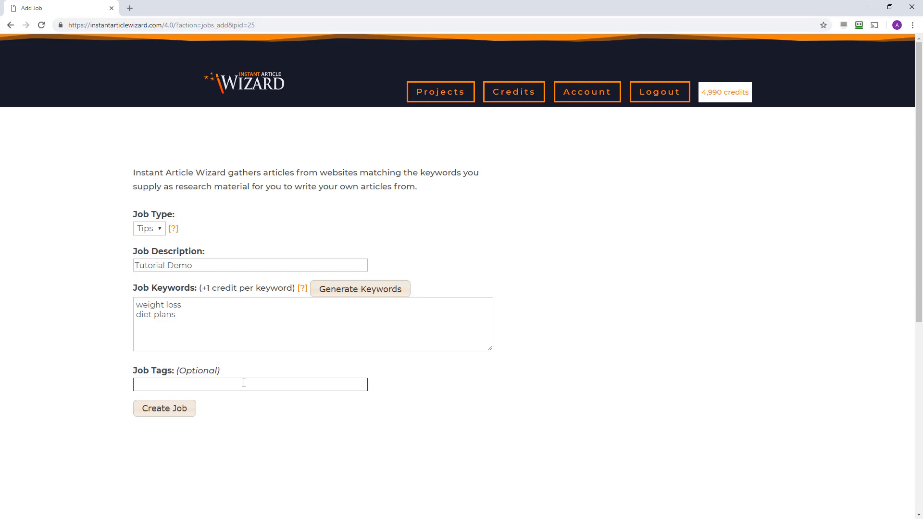
pyautogui.write('Demo')
pyautogui.click(170, 409)
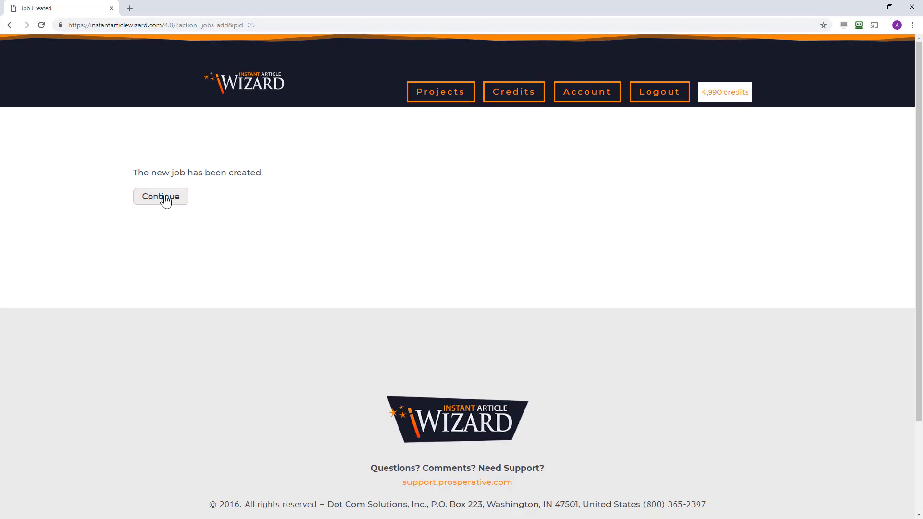
pyautogui.click(164, 199)
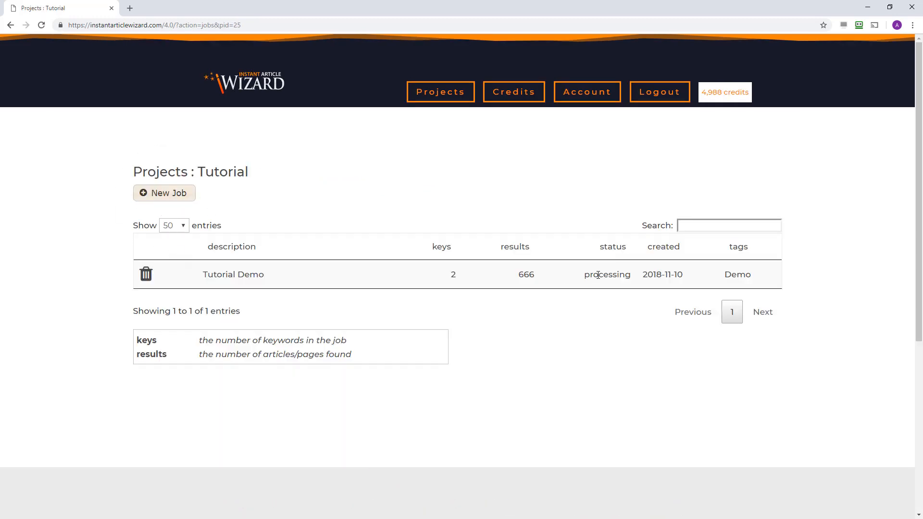
pyautogui.doubleClick(604, 277)
pyautogui.click(606, 305)
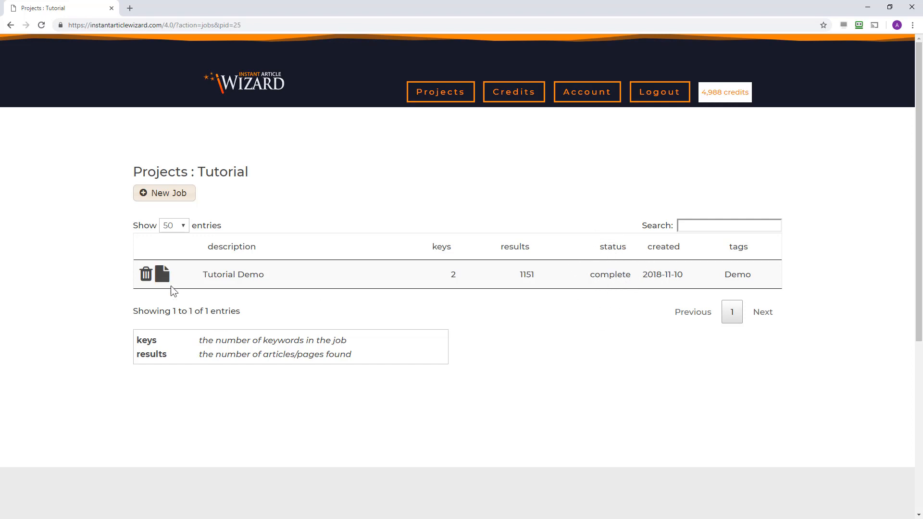
# Step: Open the articles of the Tutorial Demo job and start a new article
pyautogui.click(162, 272)
pyautogui.click(162, 274)
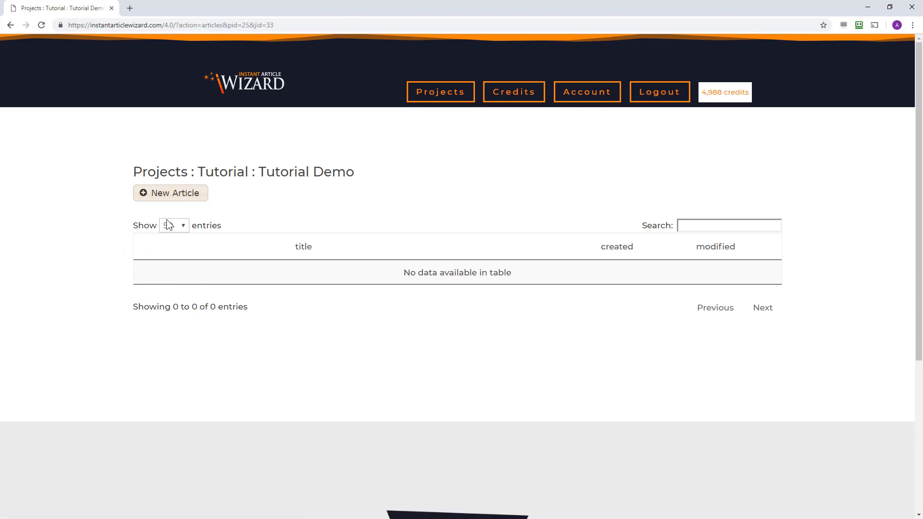
pyautogui.click(171, 197)
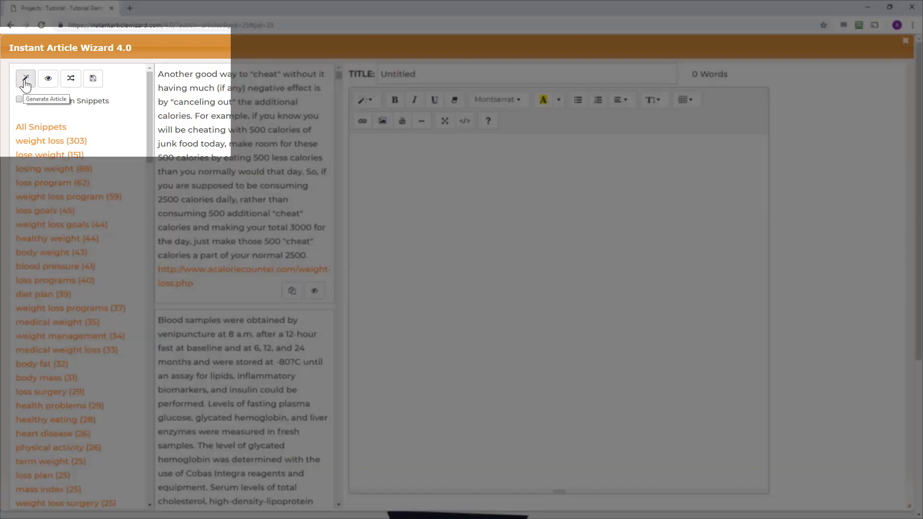
# Step: Generate an article automatically from the snippets and delete all of its text from the editor
pyautogui.click(458, 168)
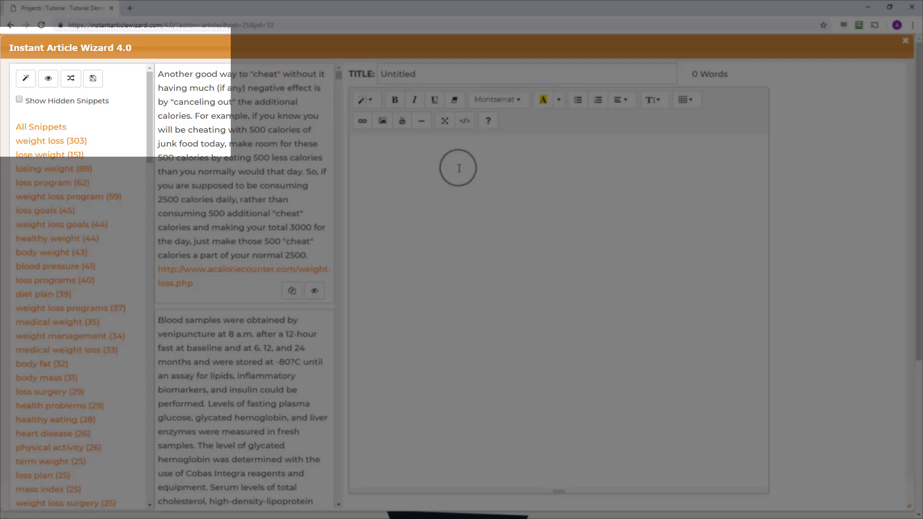
pyautogui.click(25, 80)
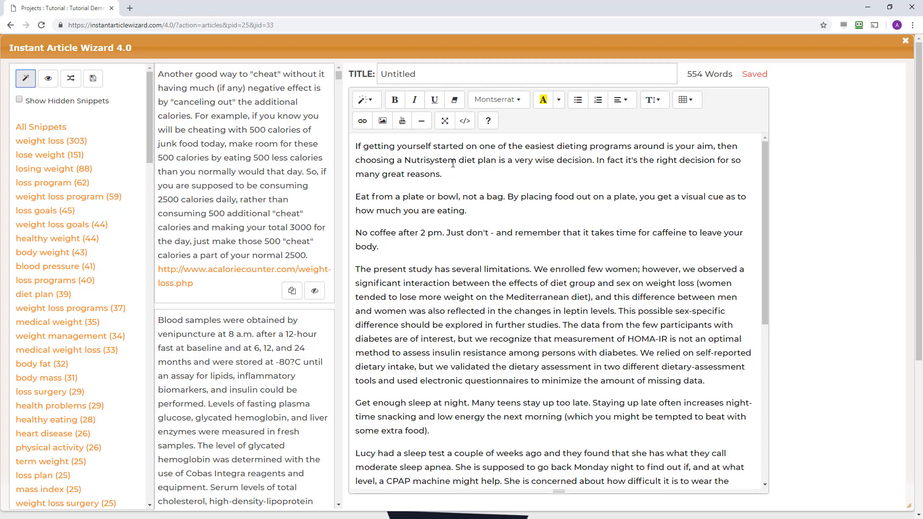
pyautogui.click(460, 175)
pyautogui.hotkey('ctrl', 'a')
pyautogui.press('Delete')
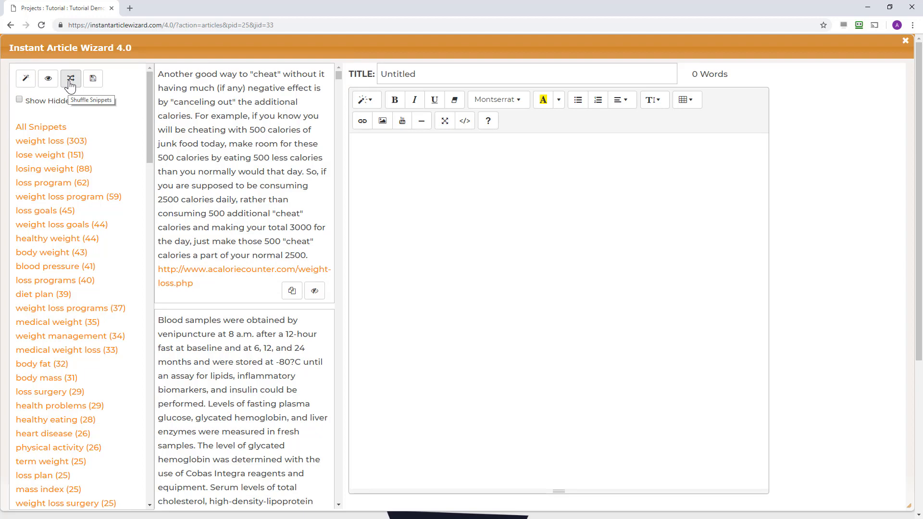
# Step: Shuffle the snippets and filter them to the "weight loss goals" phrase
pyautogui.click(70, 82)
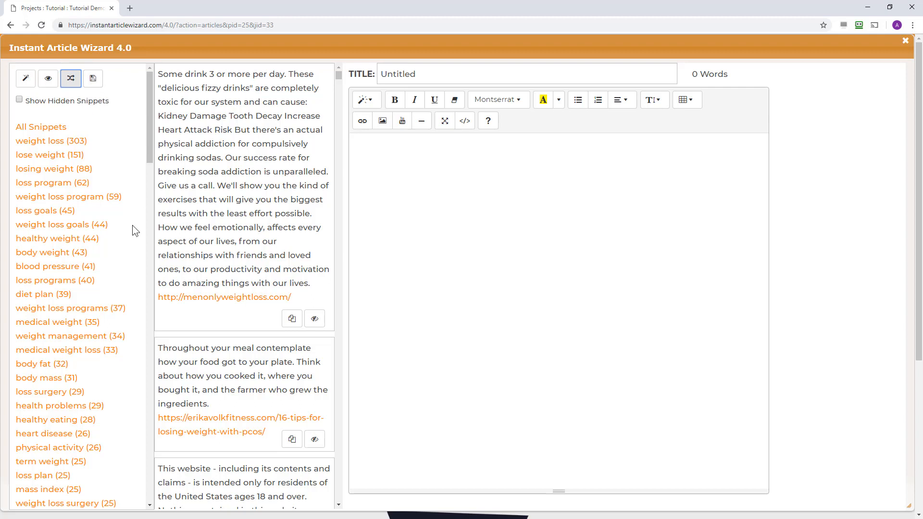
pyautogui.click(38, 128)
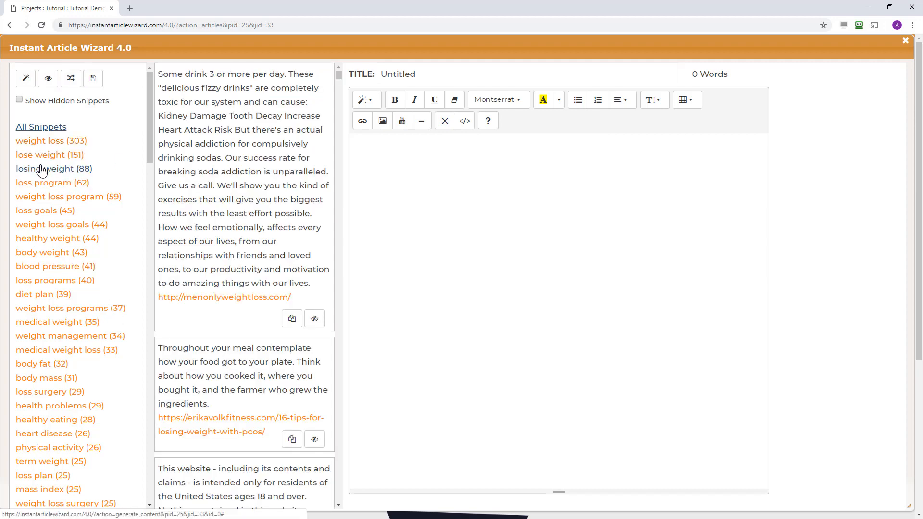
pyautogui.click(39, 227)
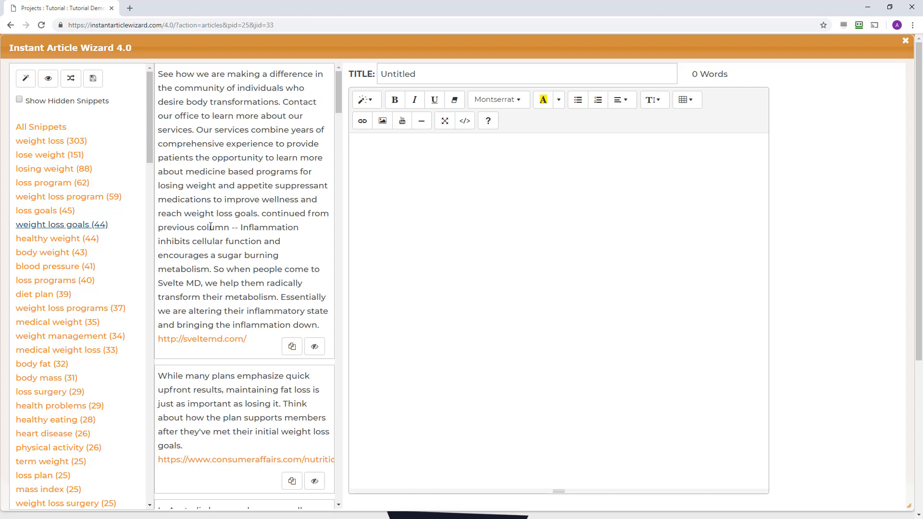
# Step: Open the first snippet's source page, sveltemd.com, review where its text comes from, and close the page
pyautogui.click(205, 340)
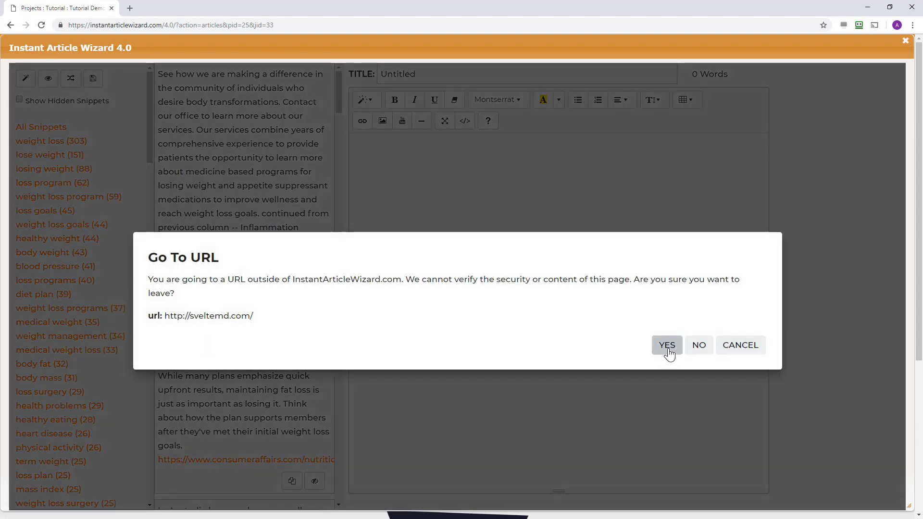
pyautogui.click(668, 346)
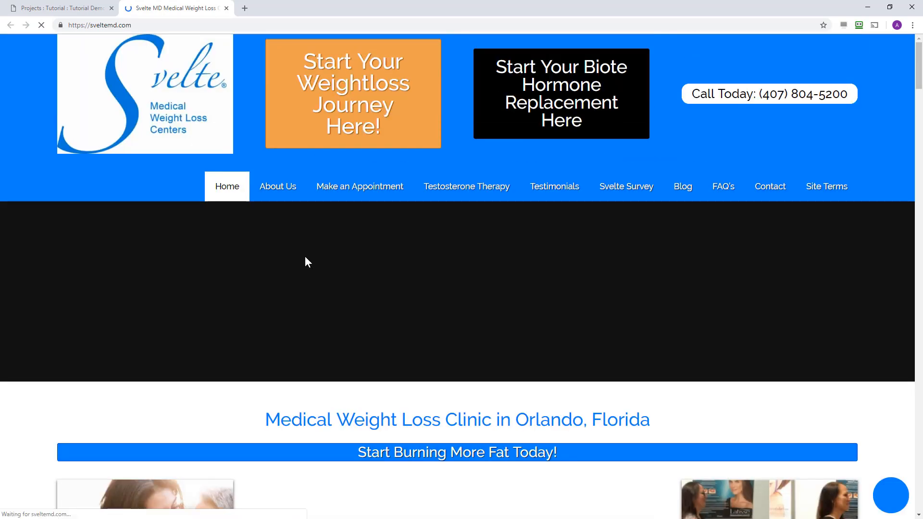
pyautogui.scroll(-6, 304, 254)
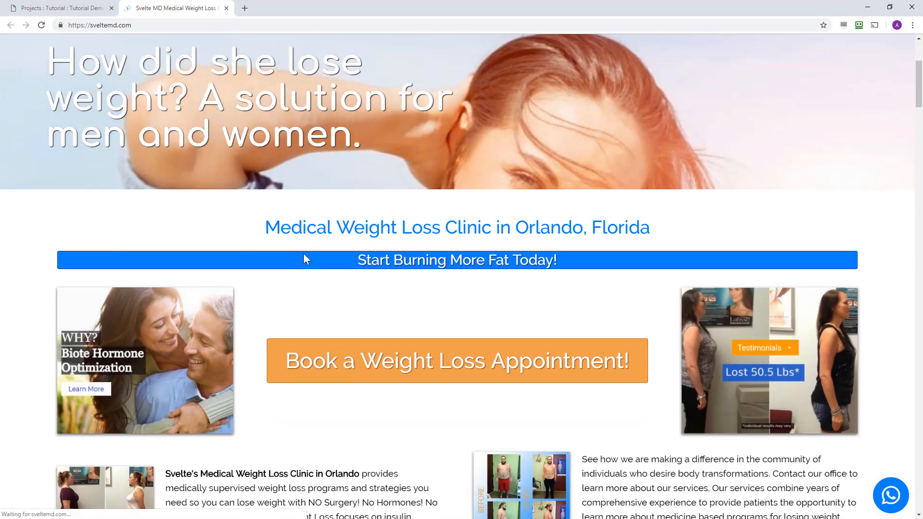
pyautogui.scroll(-3, 305, 259)
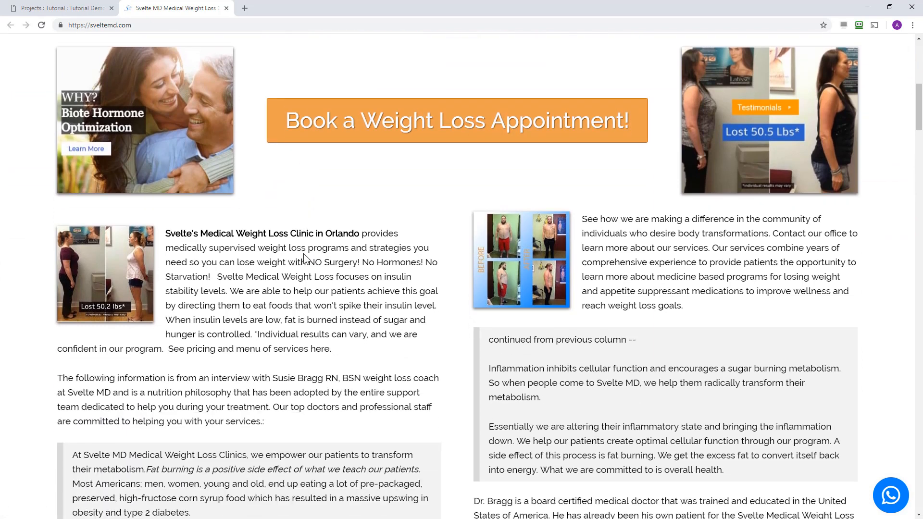
pyautogui.click(226, 9)
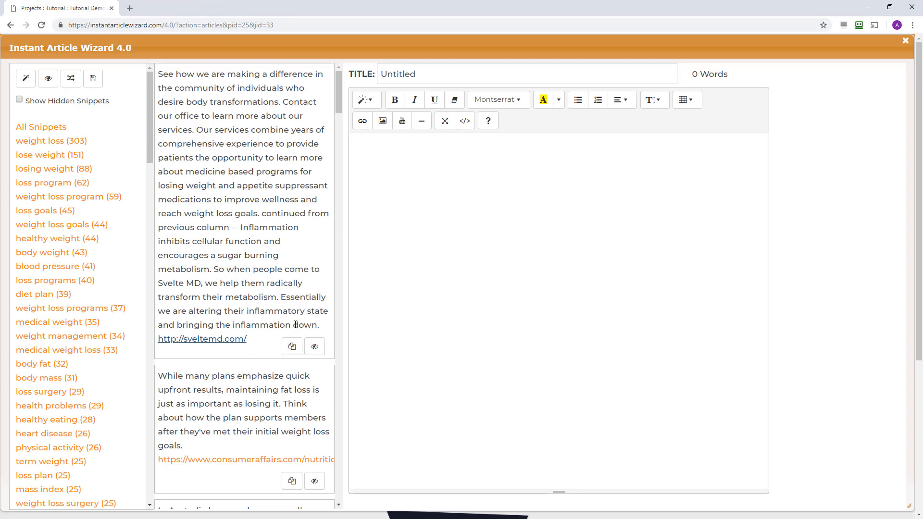
# Step: Copy four "weight loss goals" snippets into the article, from the Svelte MD text to "Fast weight loss goals", and select all the article text
pyautogui.click(313, 348)
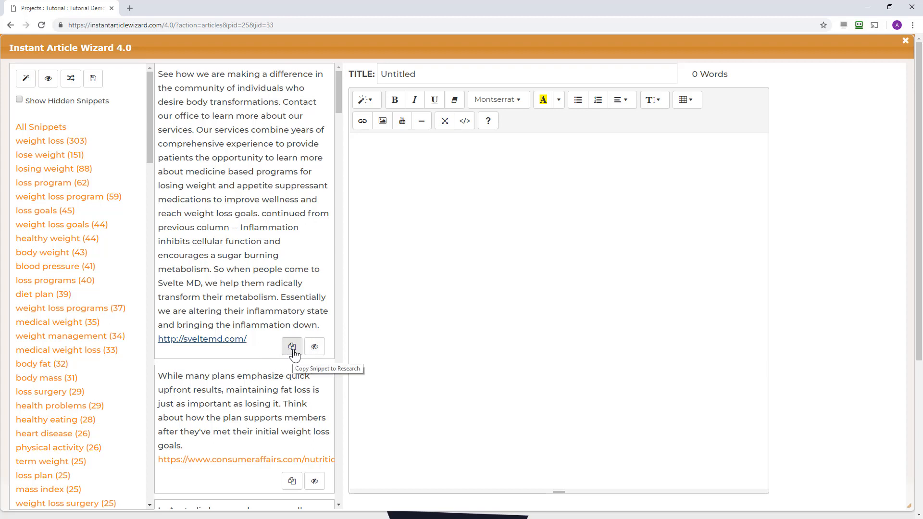
pyautogui.click(294, 353)
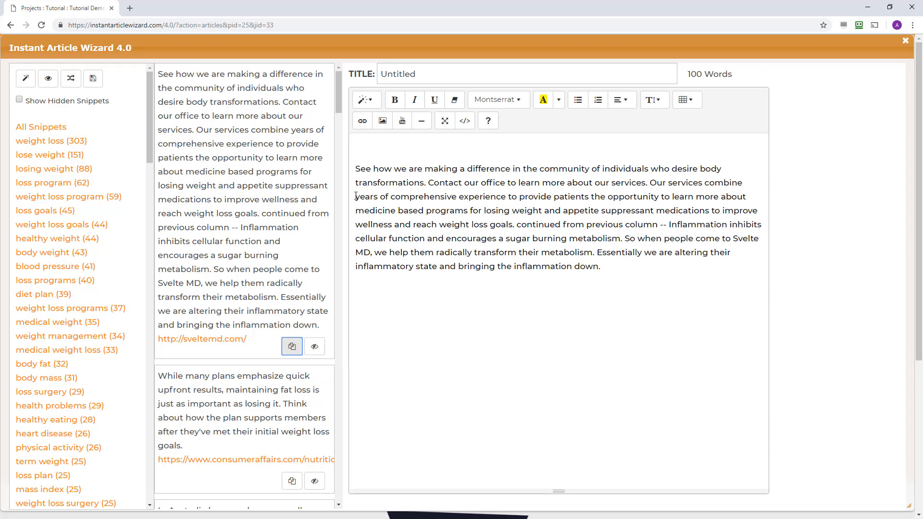
pyautogui.scroll(-9, 206, 243)
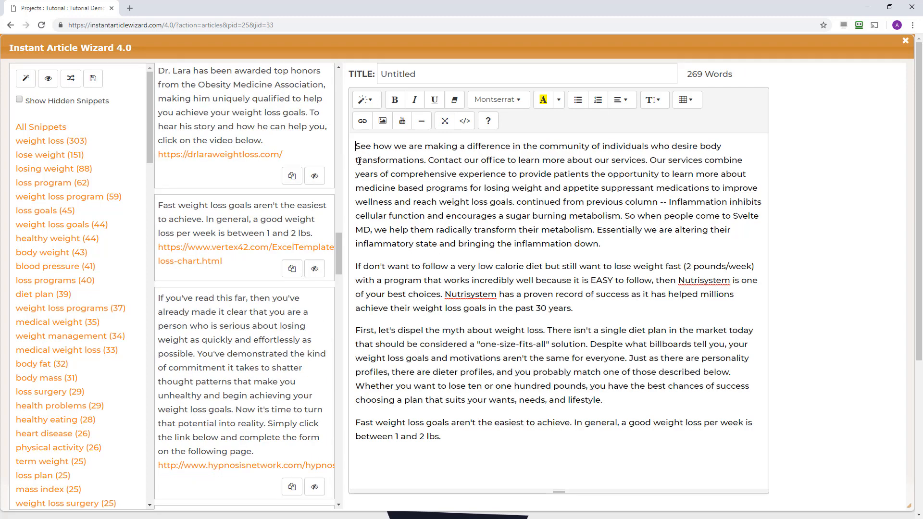
pyautogui.moveTo(355, 145); pyautogui.dragTo(467, 436)
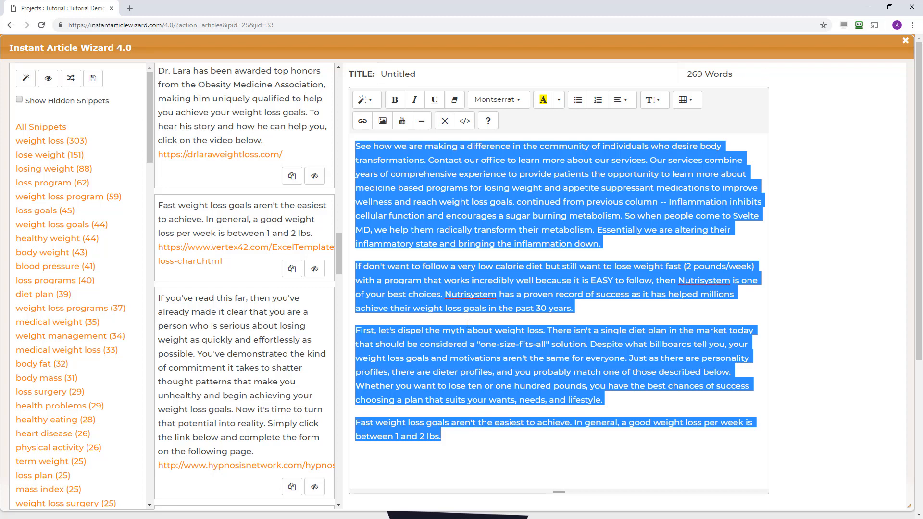
# Step: Make the article's opening sentence bold and italic, and start a new paragraph after it
pyautogui.click(410, 315)
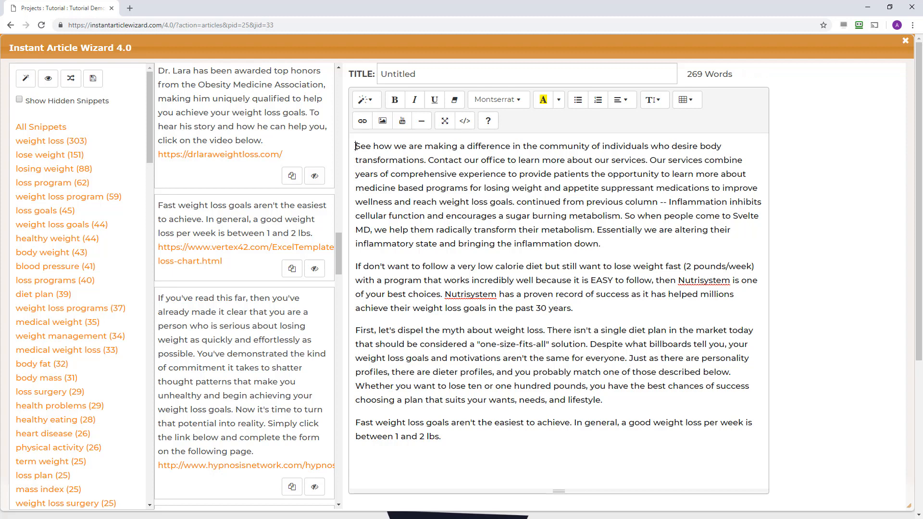
pyautogui.moveTo(355, 145); pyautogui.dragTo(427, 160)
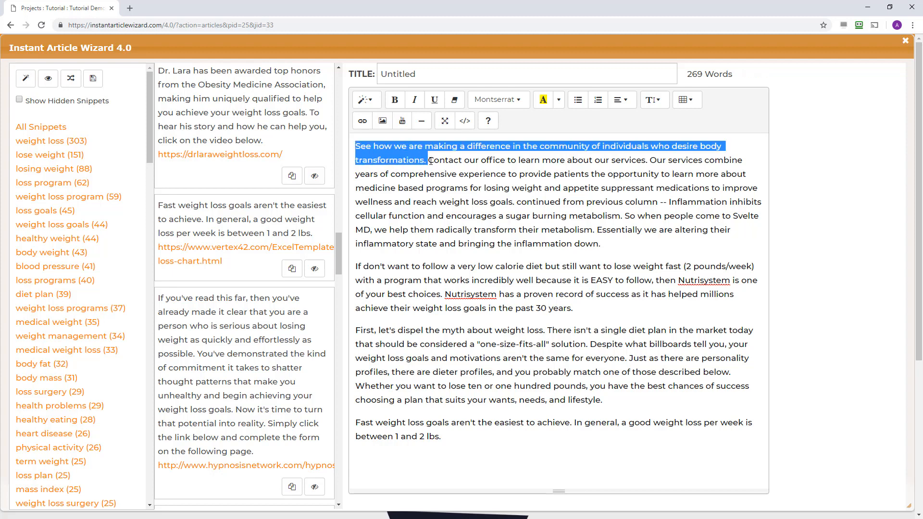
pyautogui.click(396, 100)
pyautogui.click(414, 100)
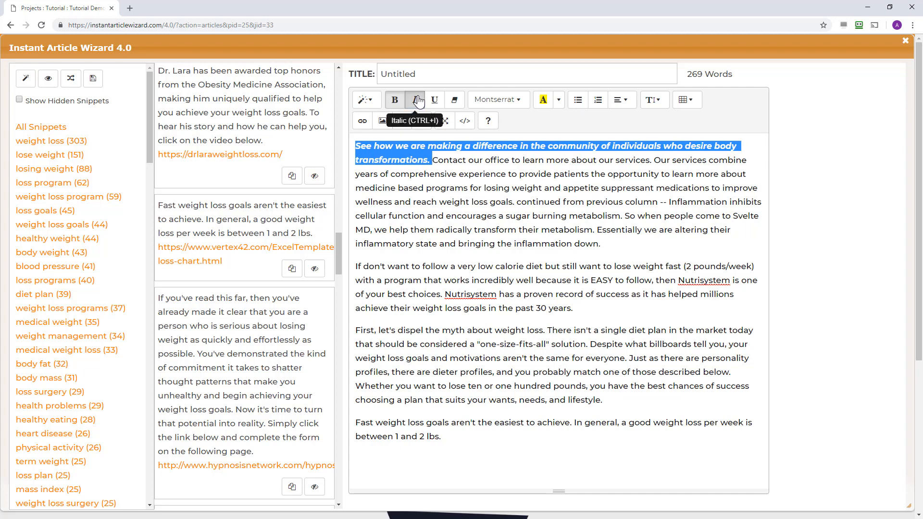
pyautogui.click(477, 182)
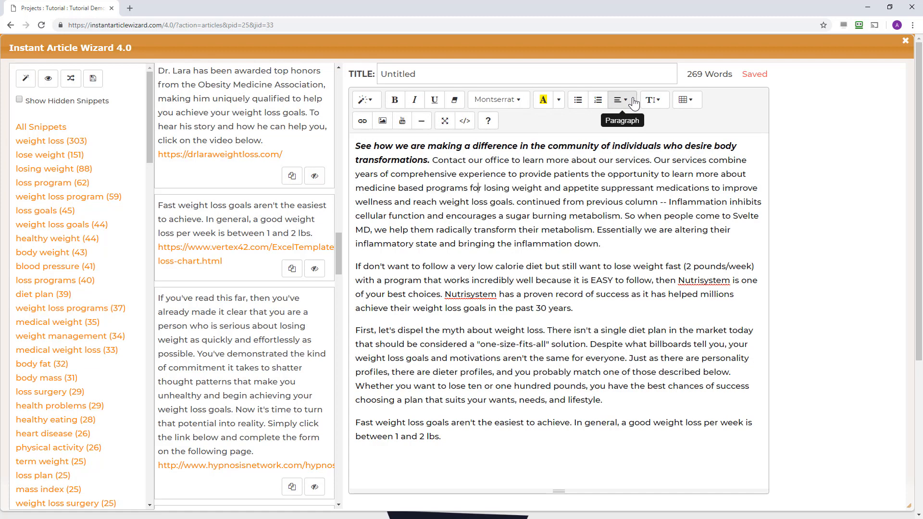
pyautogui.click(431, 160)
pyautogui.press('Return')
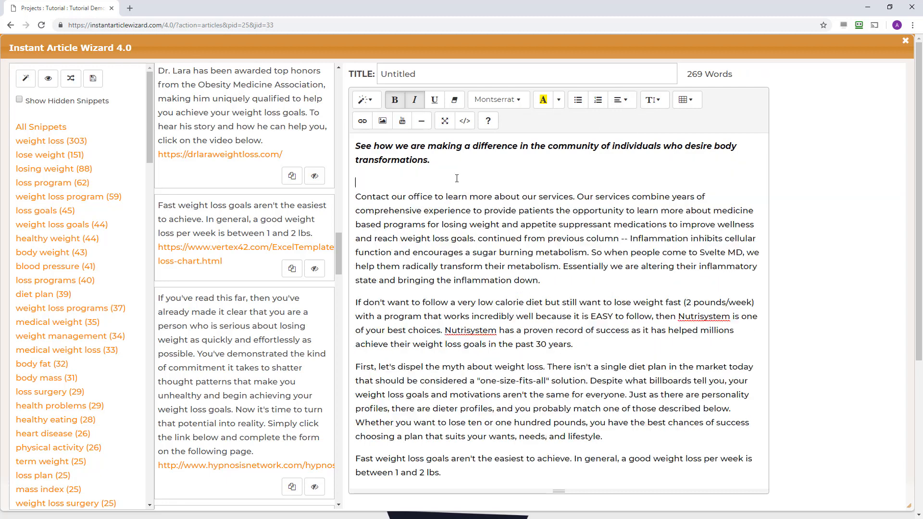
# Step: Search for "weight loss" images and insert the glass scale with blue measuring tape at Small size below the opening sentence
pyautogui.click(383, 122)
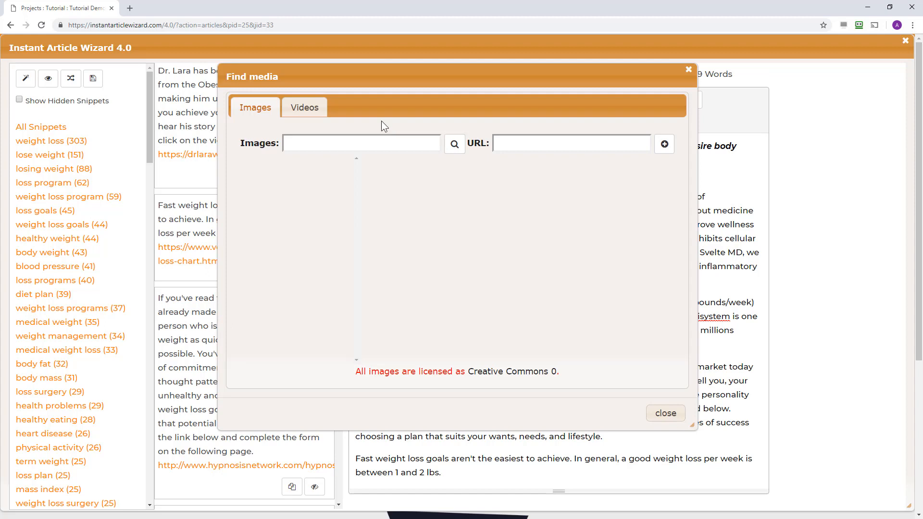
pyautogui.click(454, 144)
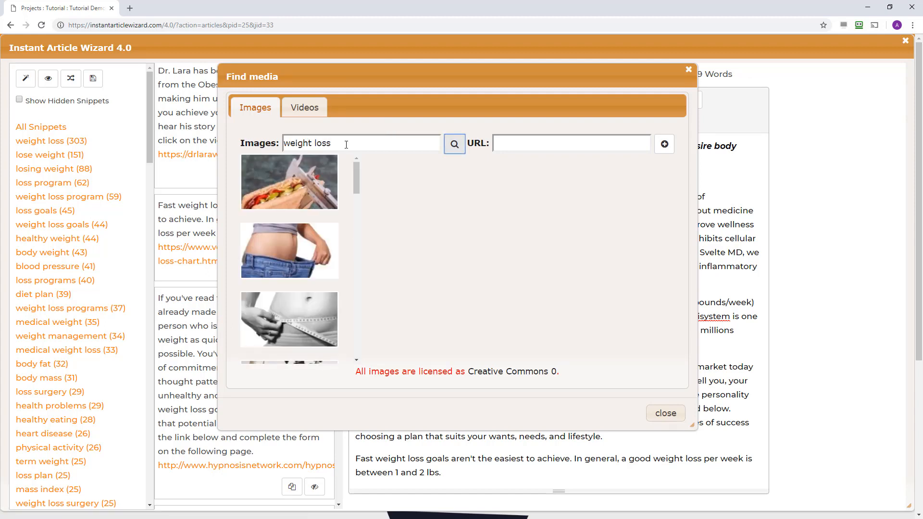
pyautogui.scroll(-5, 257, 244)
pyautogui.scroll(2, 291, 239)
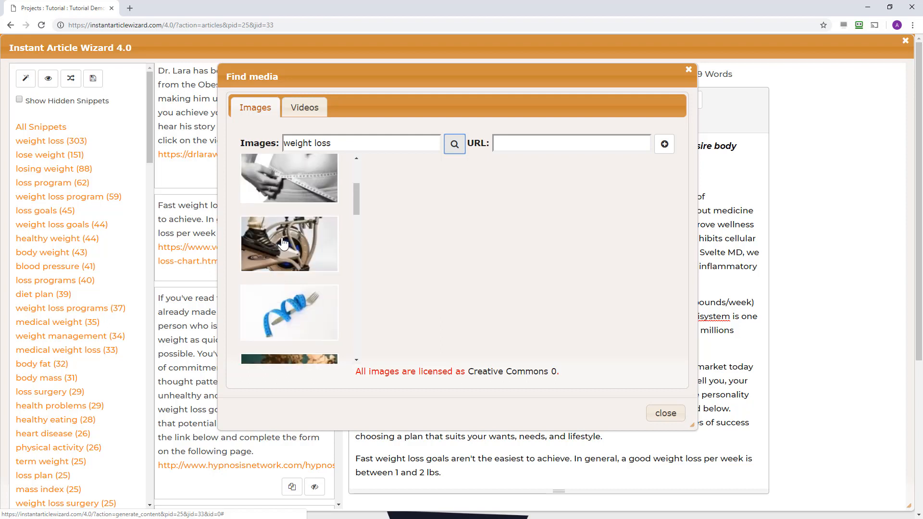
pyautogui.scroll(-5, 292, 238)
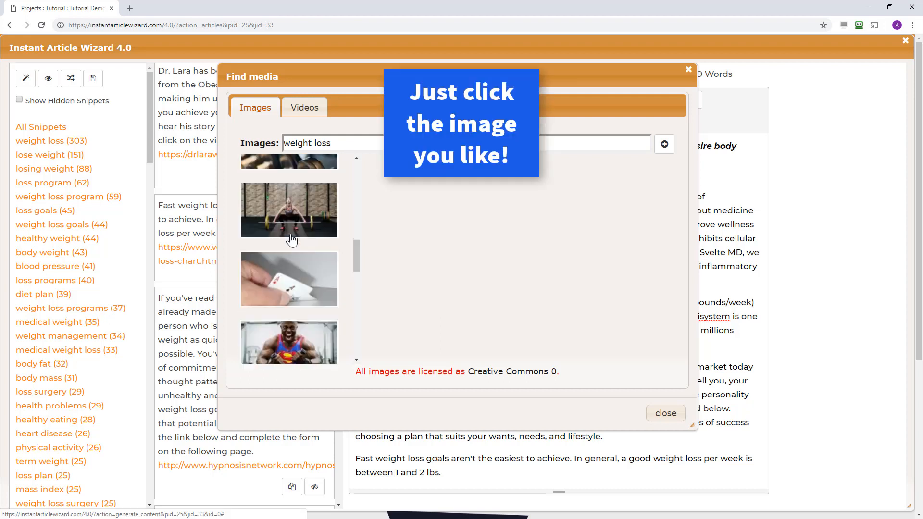
pyautogui.scroll(-3, 292, 239)
pyautogui.click(290, 331)
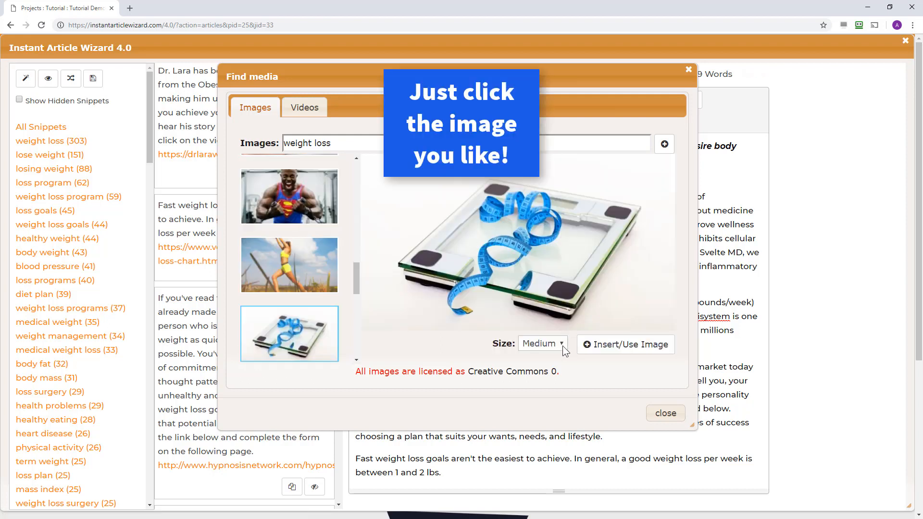
pyautogui.click(562, 344)
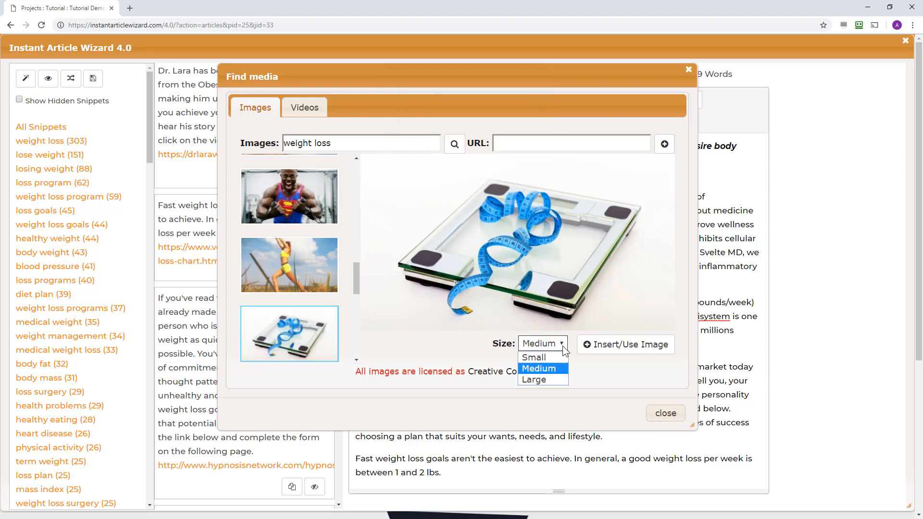
pyautogui.click(539, 357)
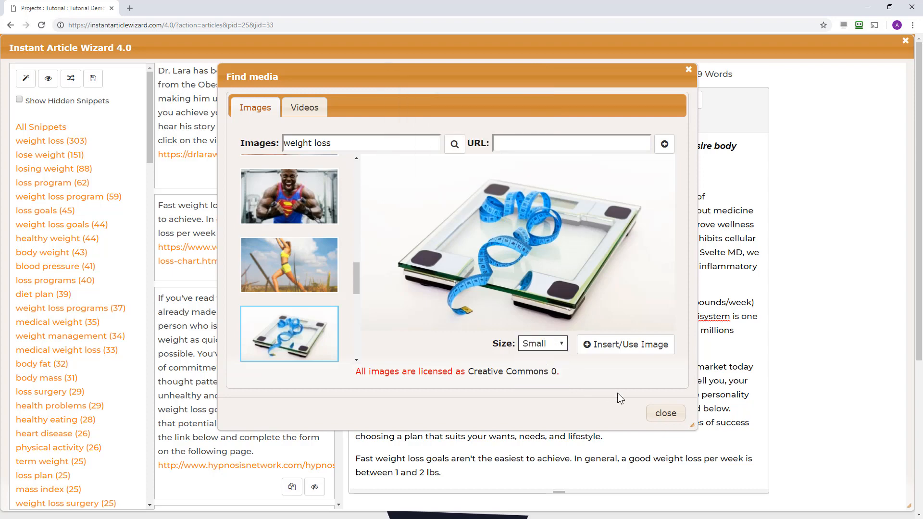
pyautogui.click(636, 352)
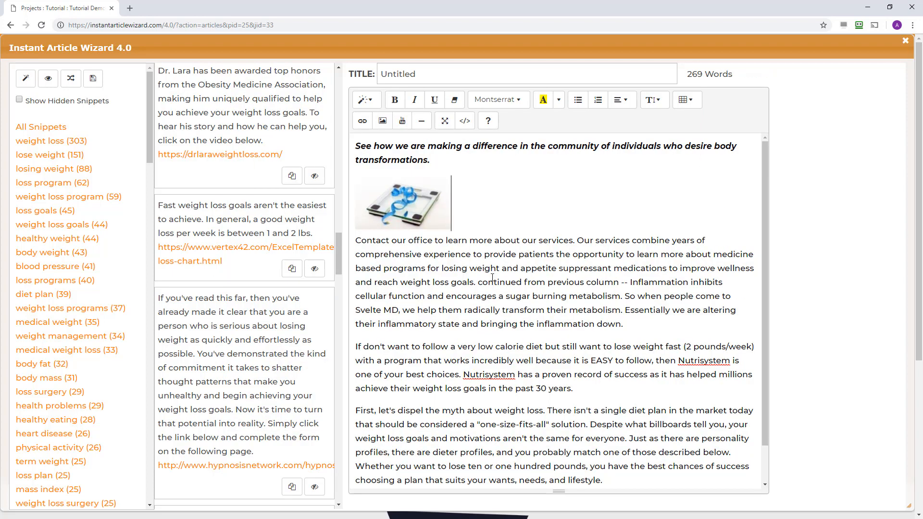
# Step: Float the scale image to the left of the text and remove it from the article
pyautogui.click(401, 207)
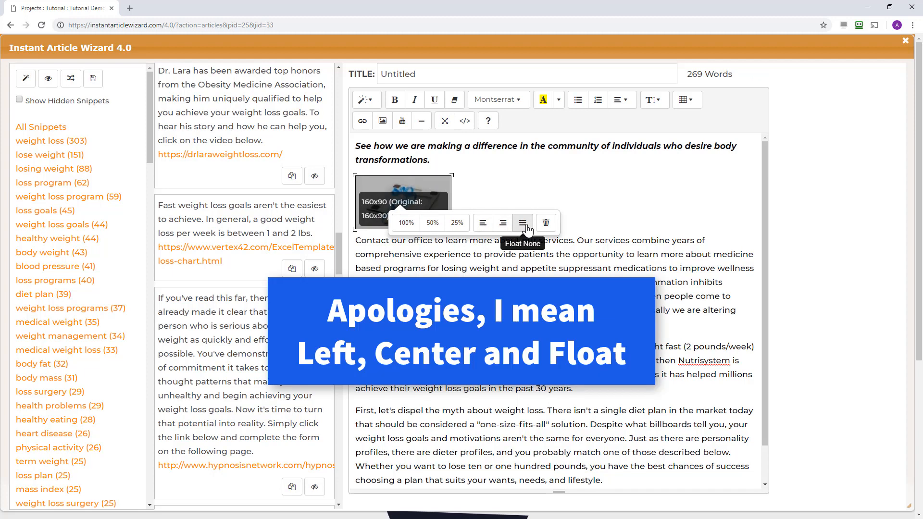
pyautogui.click(483, 226)
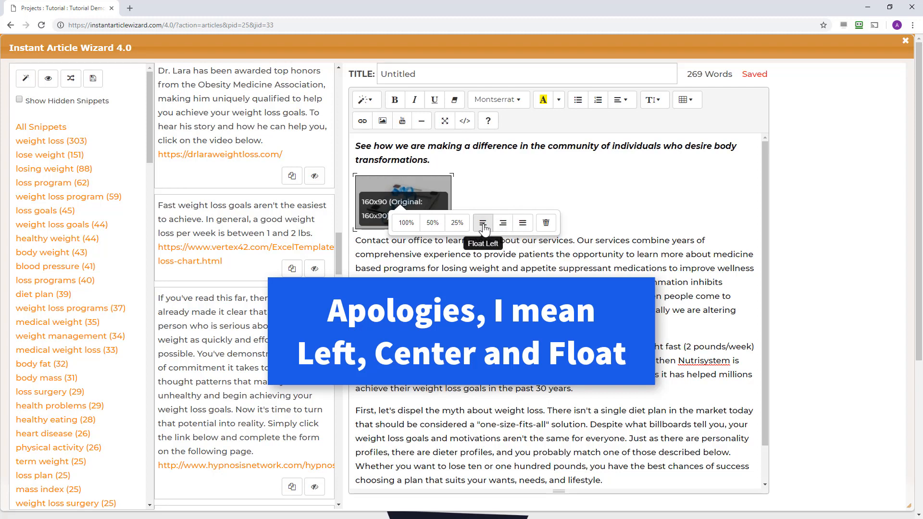
pyautogui.click(416, 206)
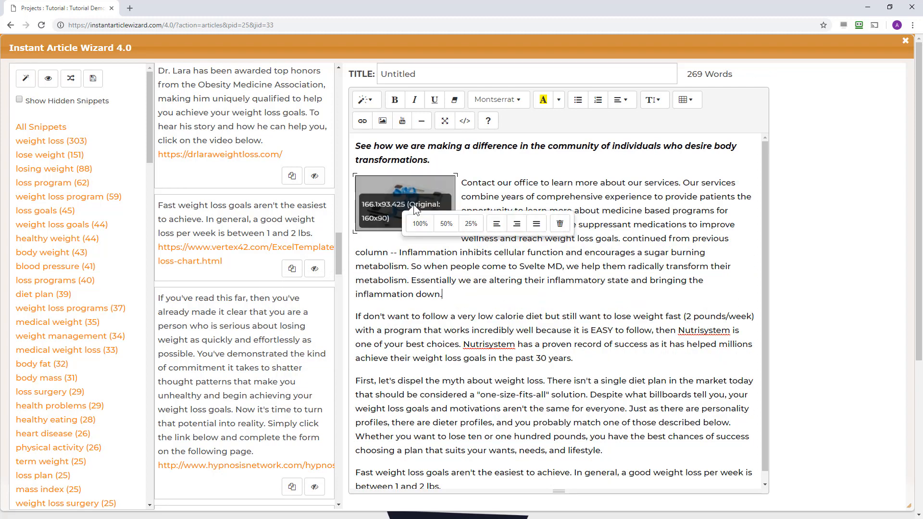
pyautogui.click(560, 225)
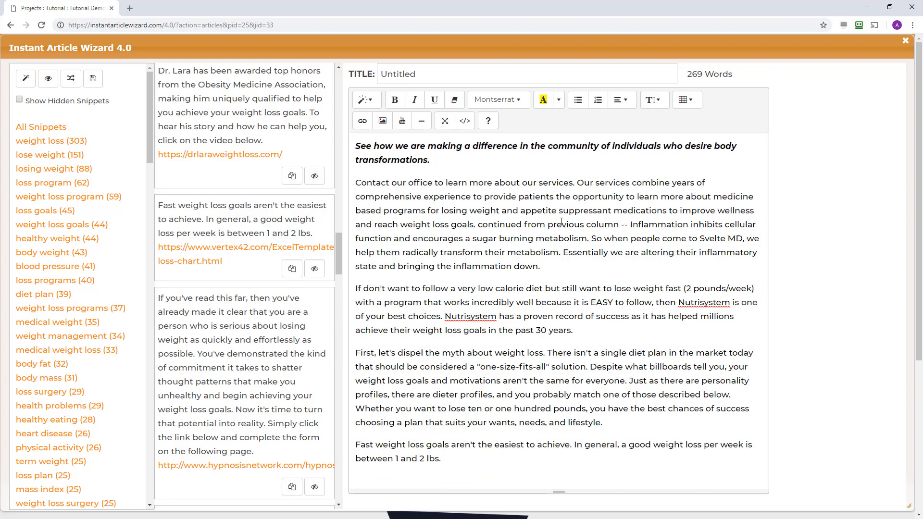
# Step: Search for "weight loss" videos to insert before the "Contact our office" paragraph
pyautogui.click(356, 182)
pyautogui.click(402, 122)
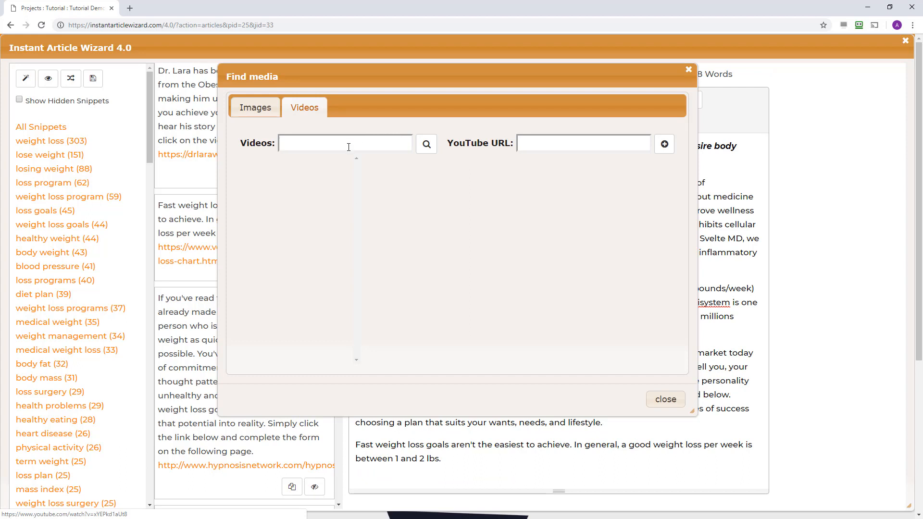
pyautogui.write('weight loss')
pyautogui.click(545, 139)
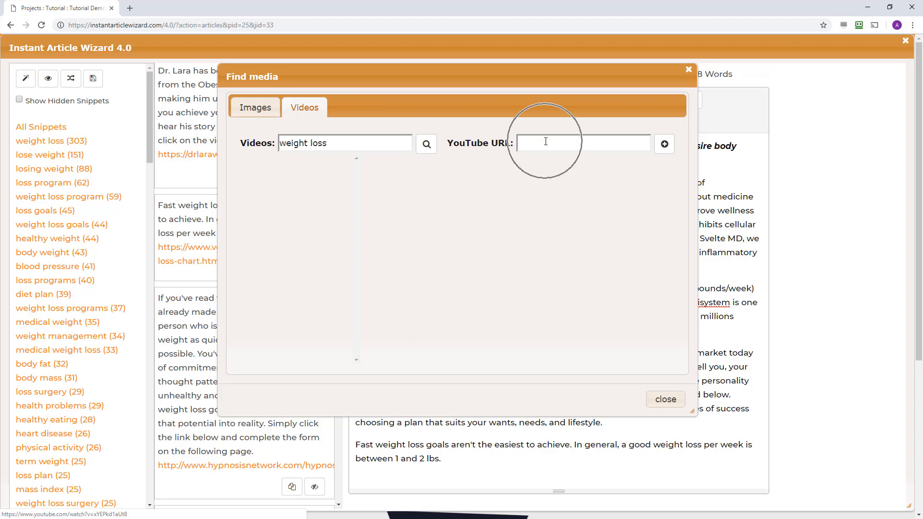
pyautogui.click(358, 146)
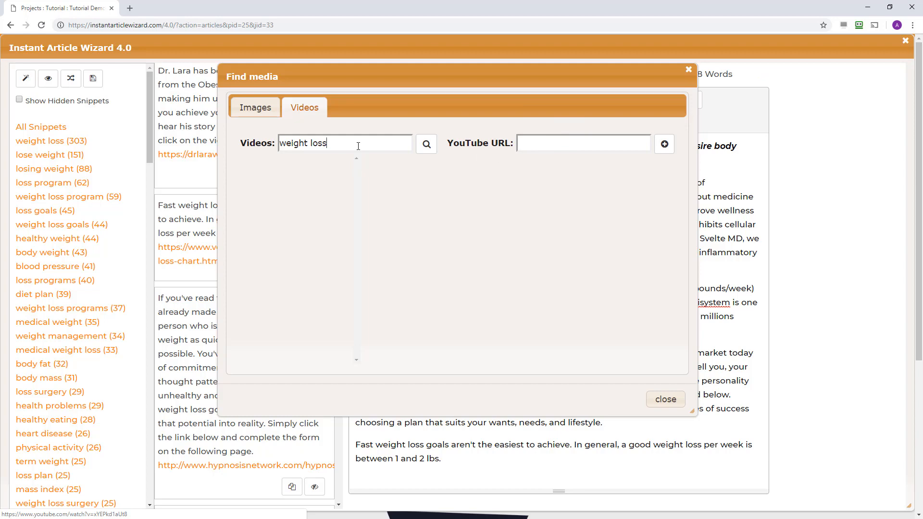
pyautogui.click(427, 145)
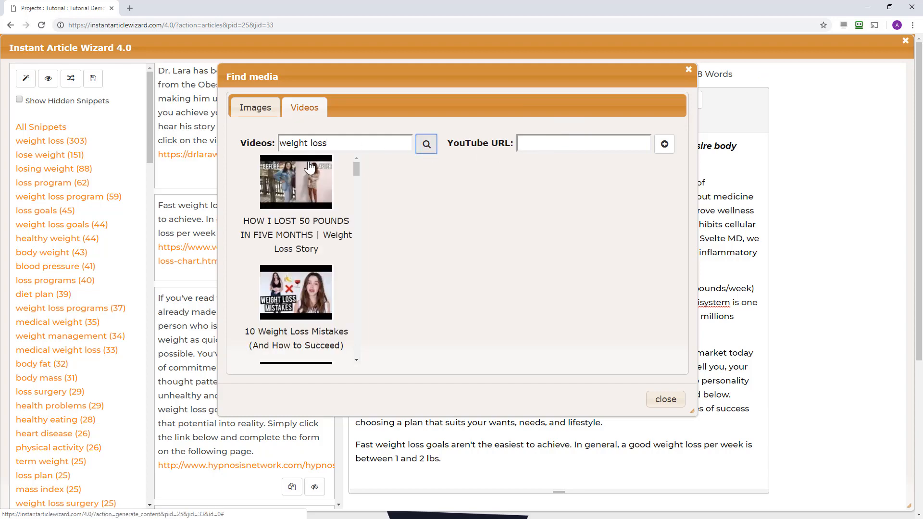
# Step: Insert the "HOW I LOST 50 POUNDS IN FIVE MONTHS" video into the article at Small size
pyautogui.scroll(-5, 284, 273)
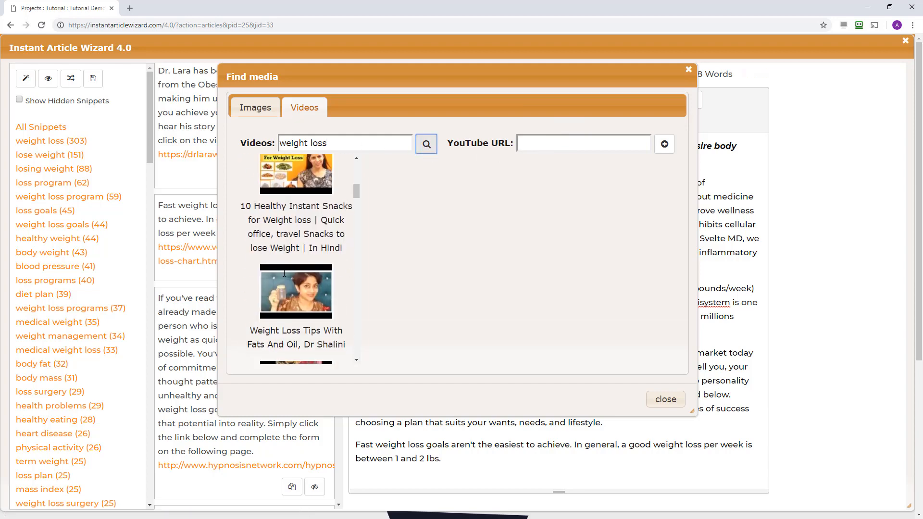
pyautogui.scroll(5, 284, 272)
pyautogui.click(299, 186)
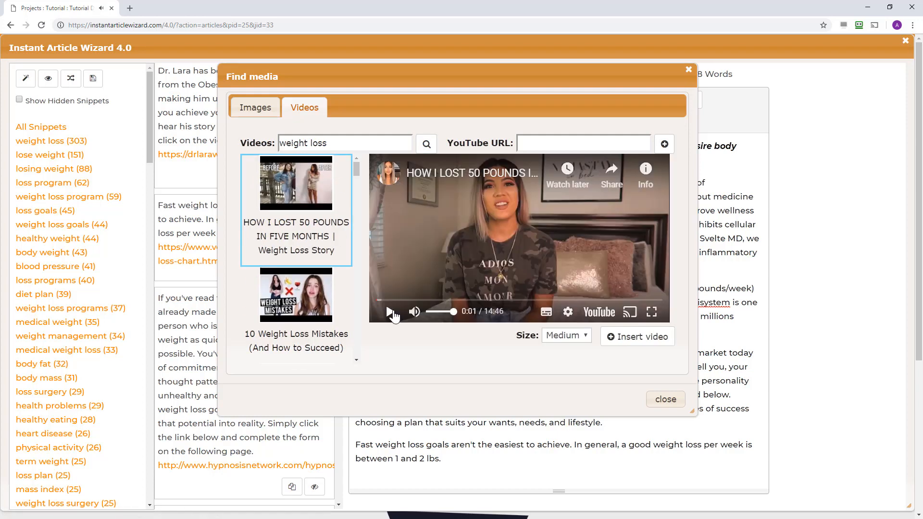
pyautogui.click(558, 336)
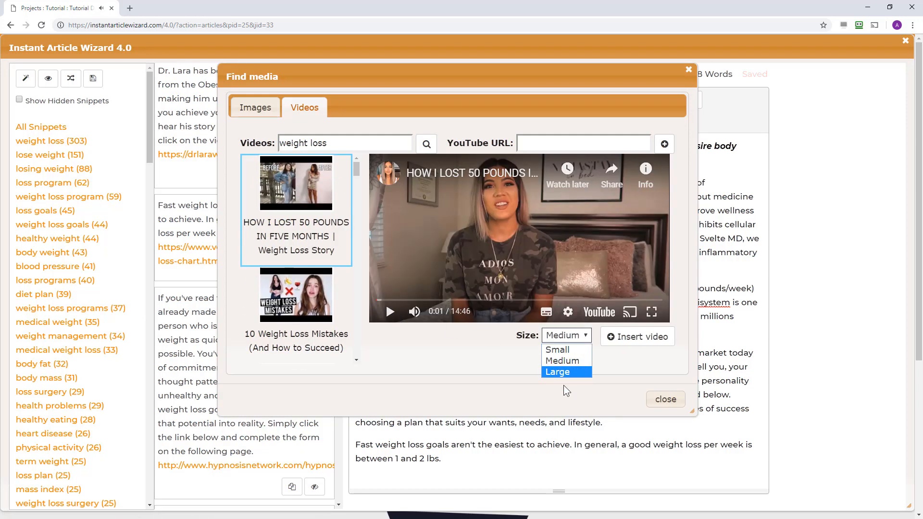
pyautogui.click(565, 353)
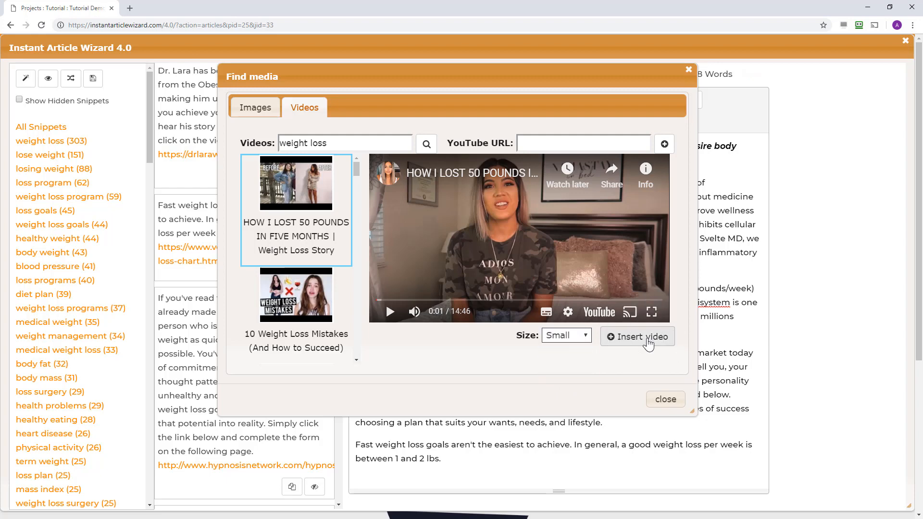
pyautogui.click(620, 336)
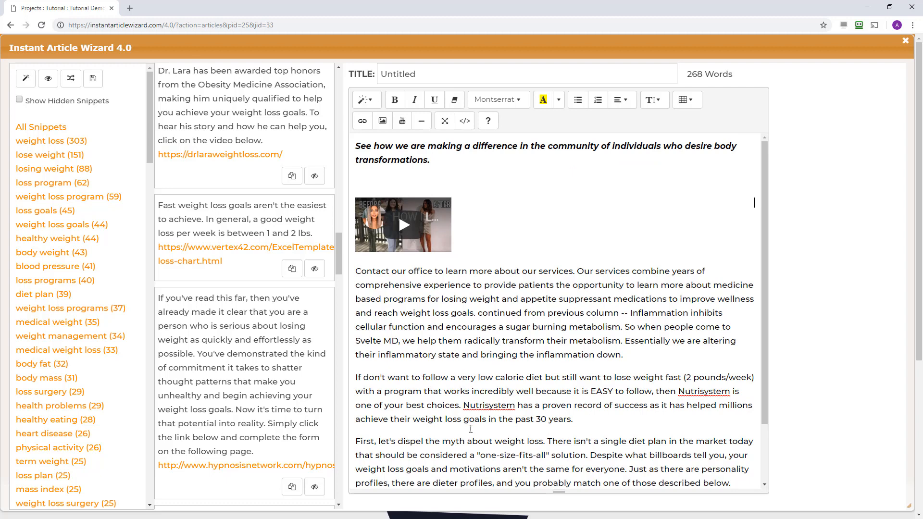
pyautogui.moveTo(463, 405); pyautogui.dragTo(514, 406)
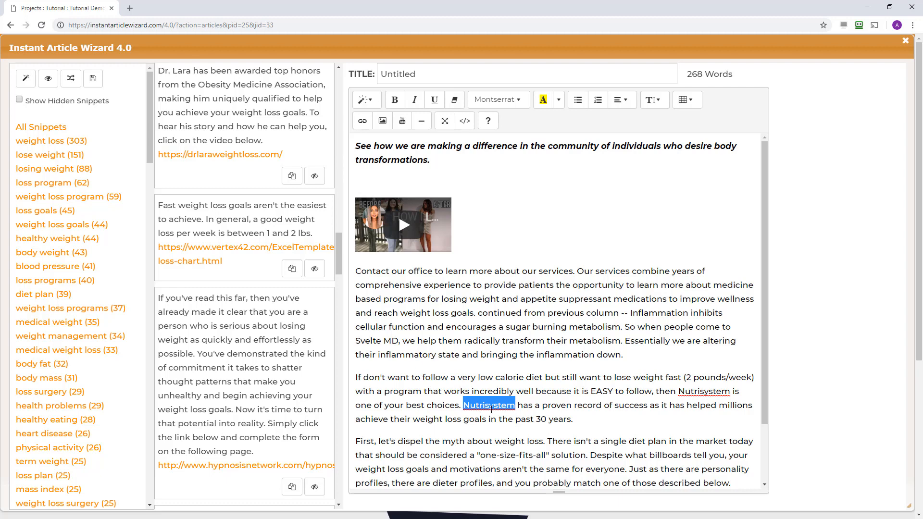
pyautogui.click(362, 121)
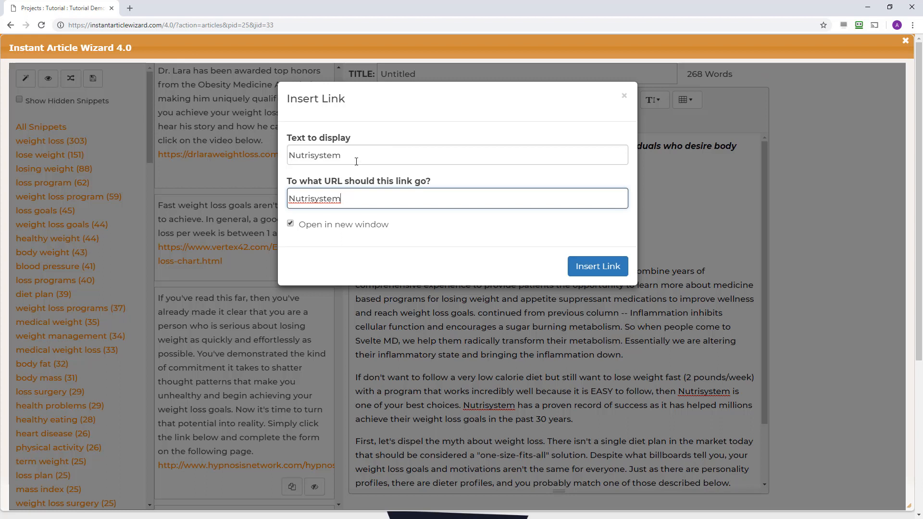
pyautogui.moveTo(357, 202); pyautogui.dragTo(206, 201)
pyautogui.write('http://mysite.com/nutrisystem')
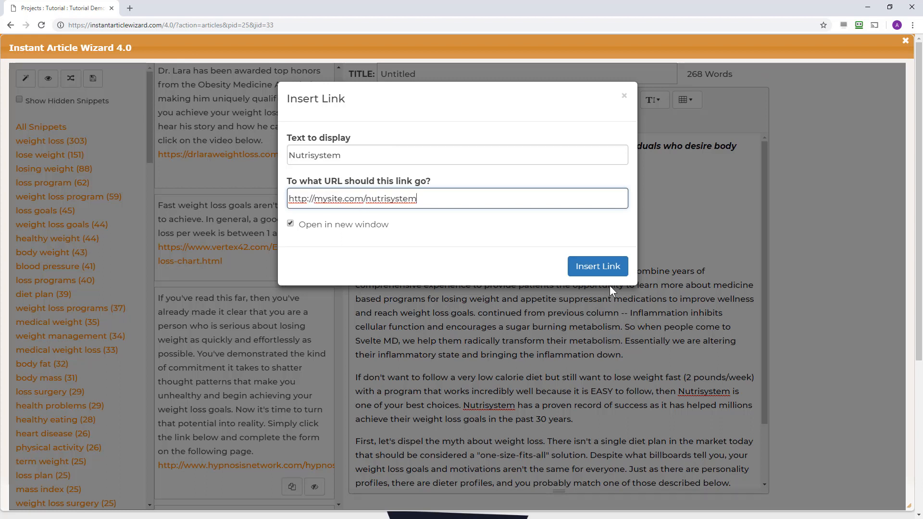
pyautogui.click(596, 267)
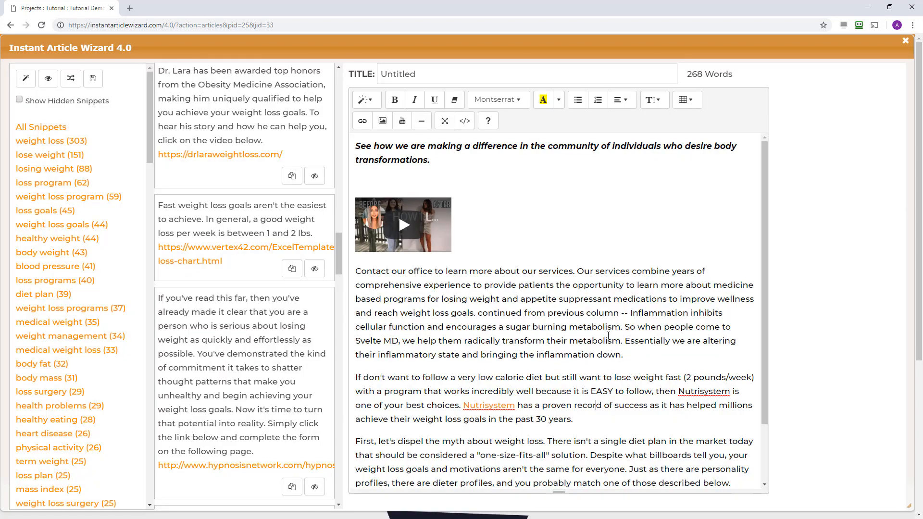
# Step: Save the article under the title "My Demo Weight Loss" and reload the project's article list
pyautogui.click(93, 81)
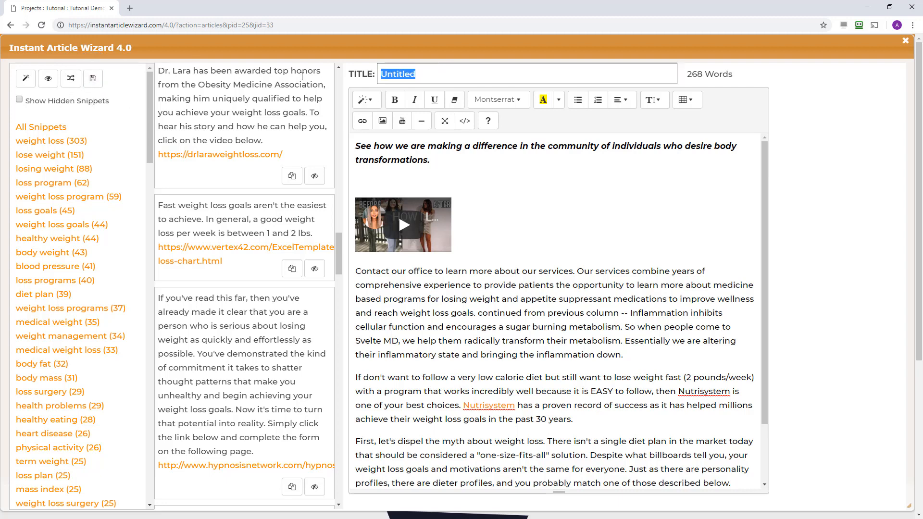
pyautogui.write('My Demo Weight Loss')
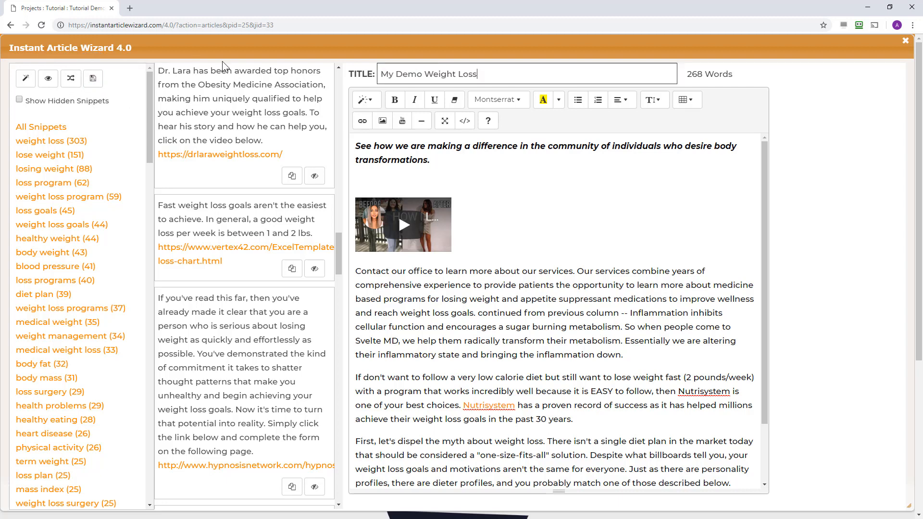
pyautogui.click(93, 78)
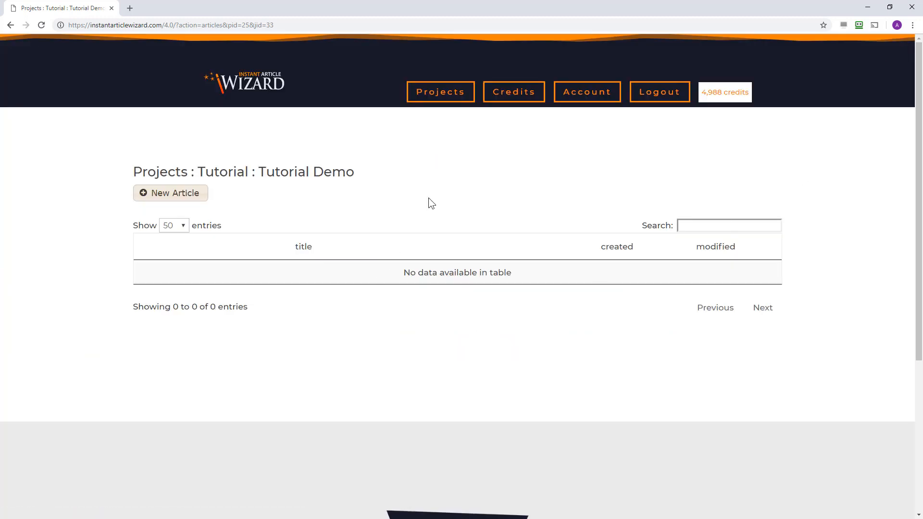
pyautogui.rightClick(428, 198)
pyautogui.click(440, 227)
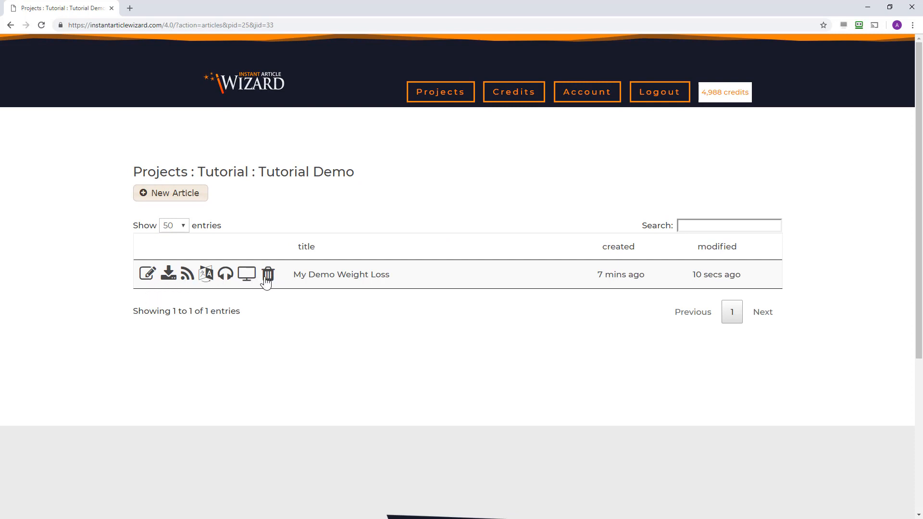
pyautogui.click(187, 277)
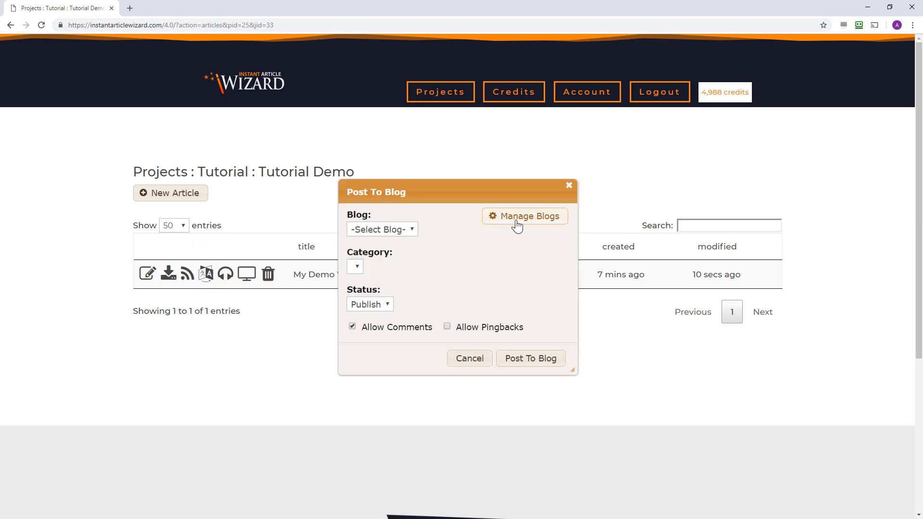
pyautogui.click(517, 221)
pyautogui.click(243, 157)
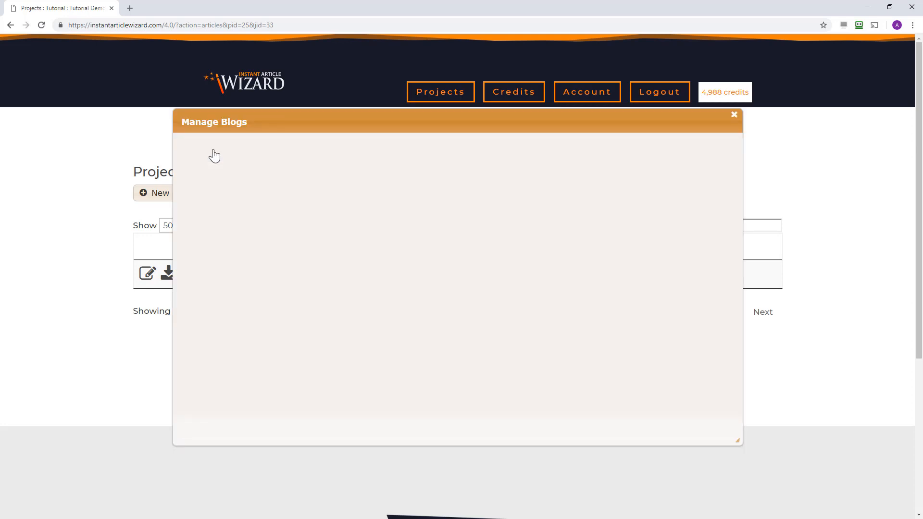
pyautogui.click(247, 178)
pyautogui.write('my weight loss site')
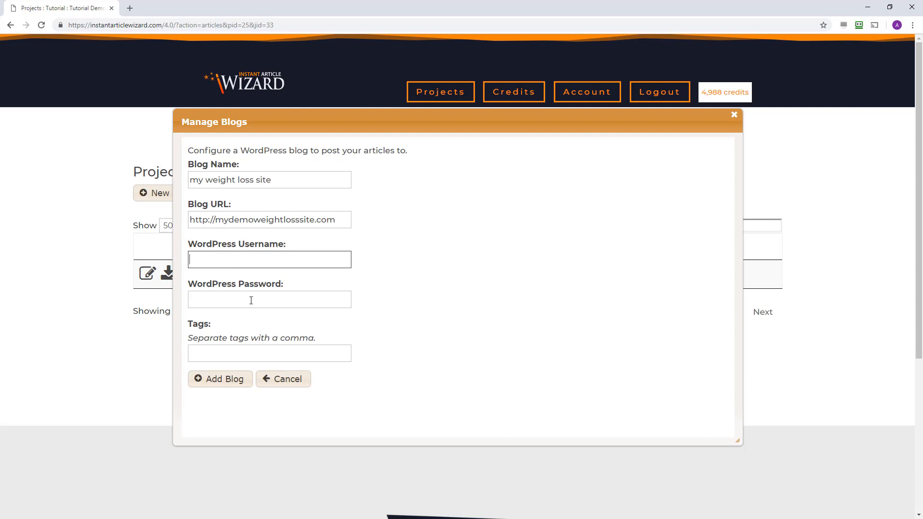
pyautogui.click(251, 301)
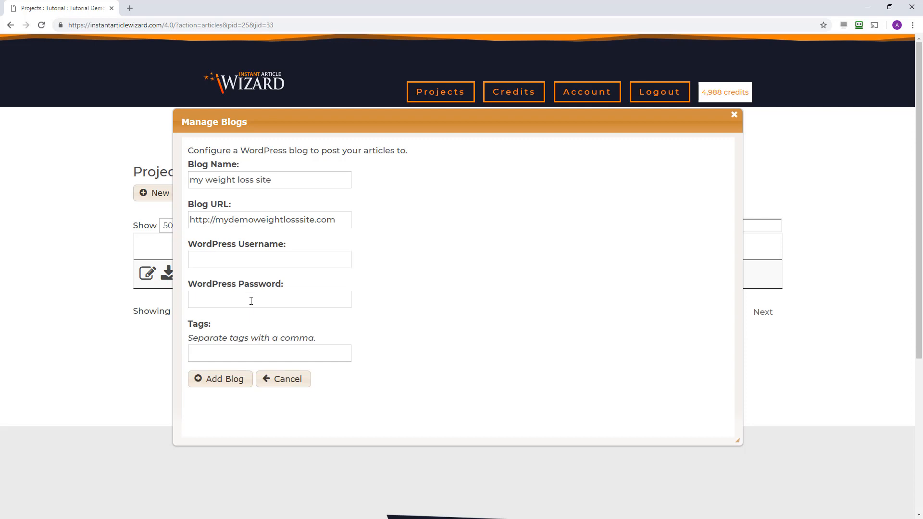
pyautogui.click(237, 355)
pyautogui.click(388, 337)
pyautogui.click(280, 386)
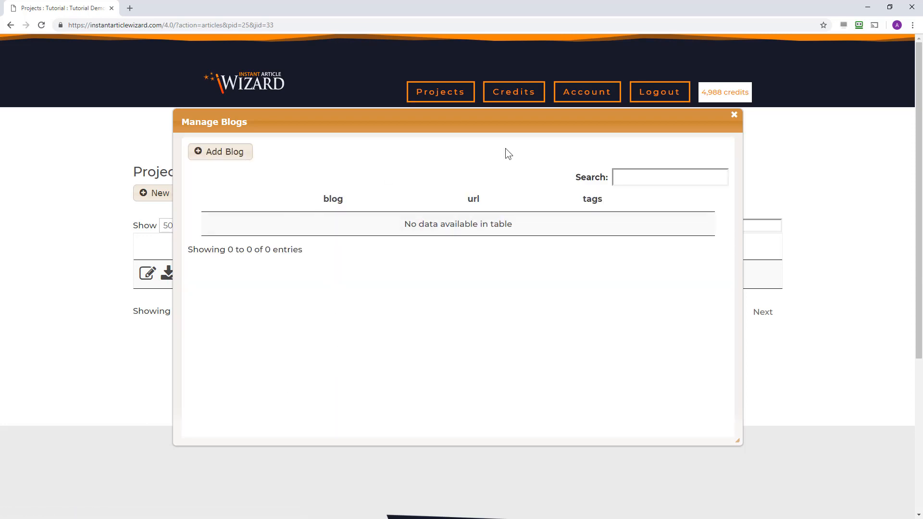
# Step: Close the blog management dialog, look over the post's publishing status options, and cancel posting to the blog
pyautogui.click(734, 114)
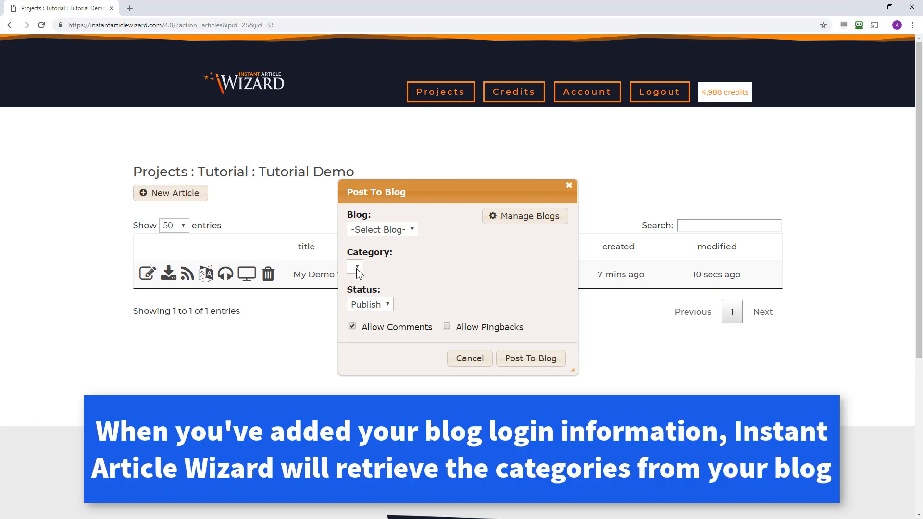
pyautogui.click(383, 309)
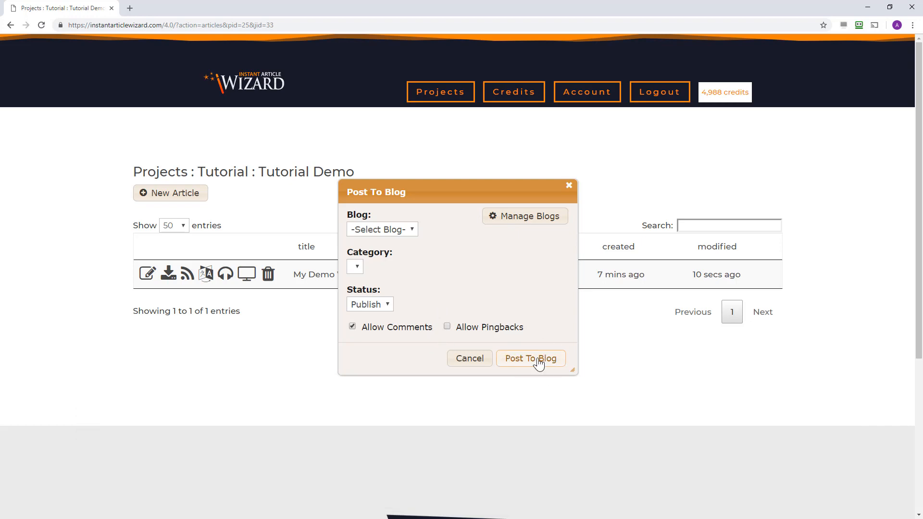
pyautogui.click(459, 366)
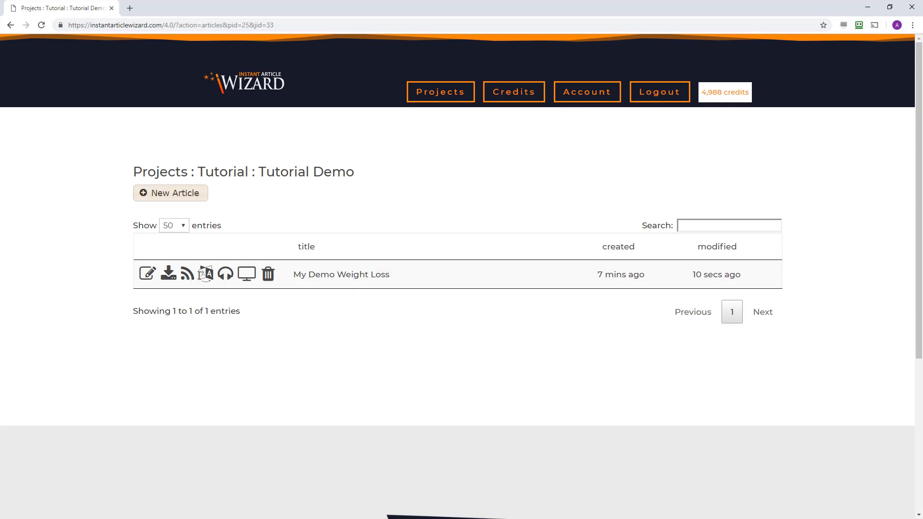
# Step: Translate the "My Demo Weight Loss" article into French and save it in Downloads as the text document My_Demo_Weight_Loss_fr
pyautogui.click(205, 278)
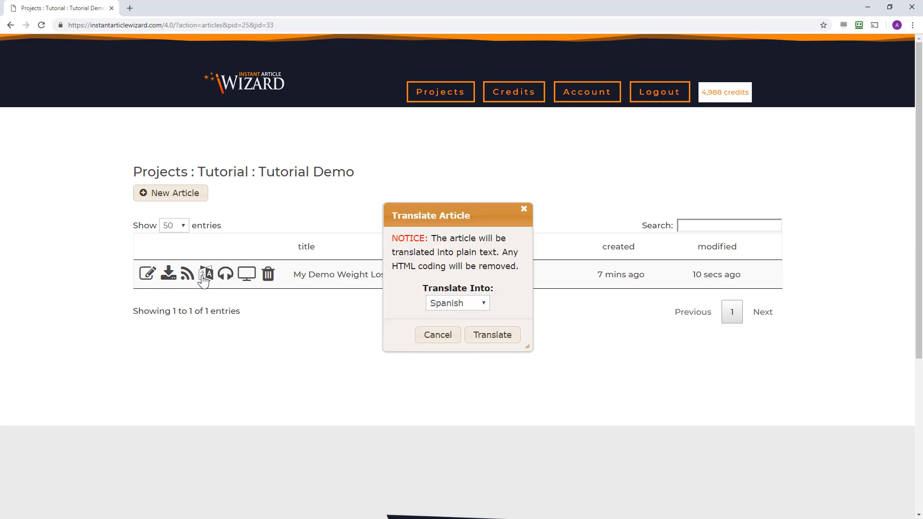
pyautogui.click(480, 303)
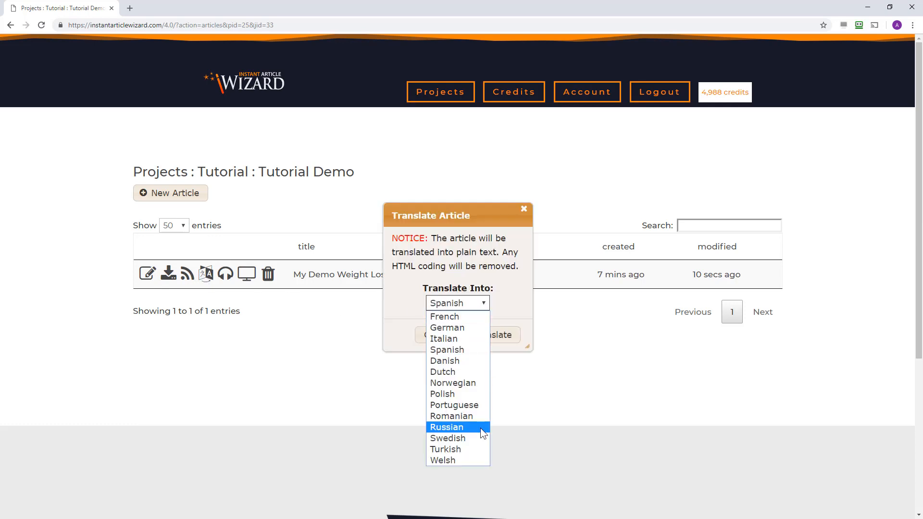
pyautogui.click(454, 317)
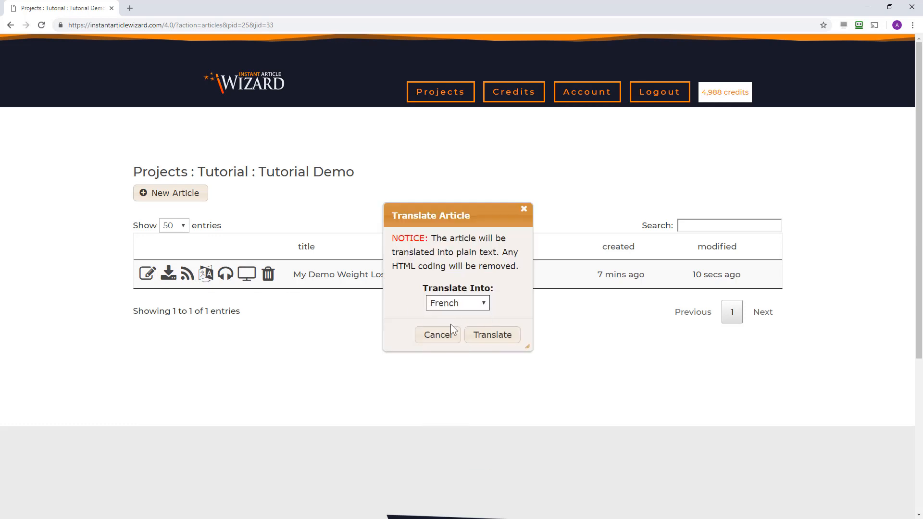
pyautogui.click(496, 340)
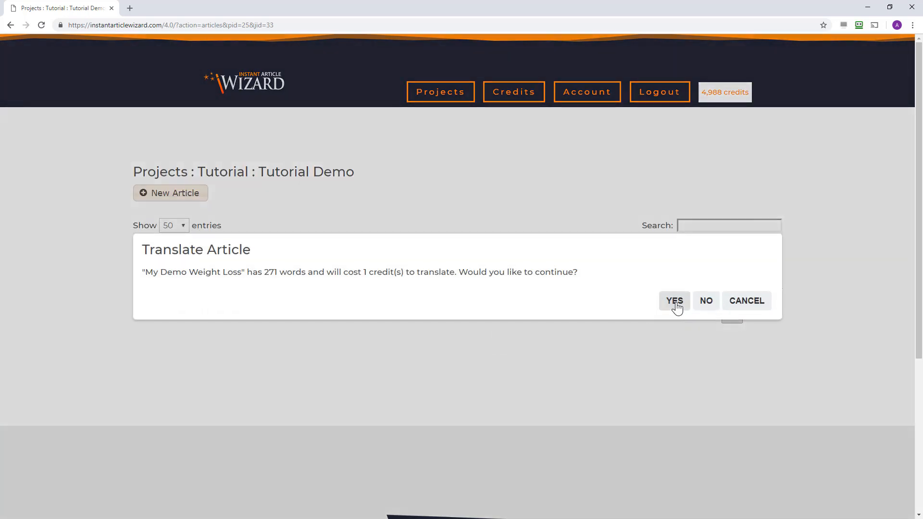
pyautogui.click(674, 301)
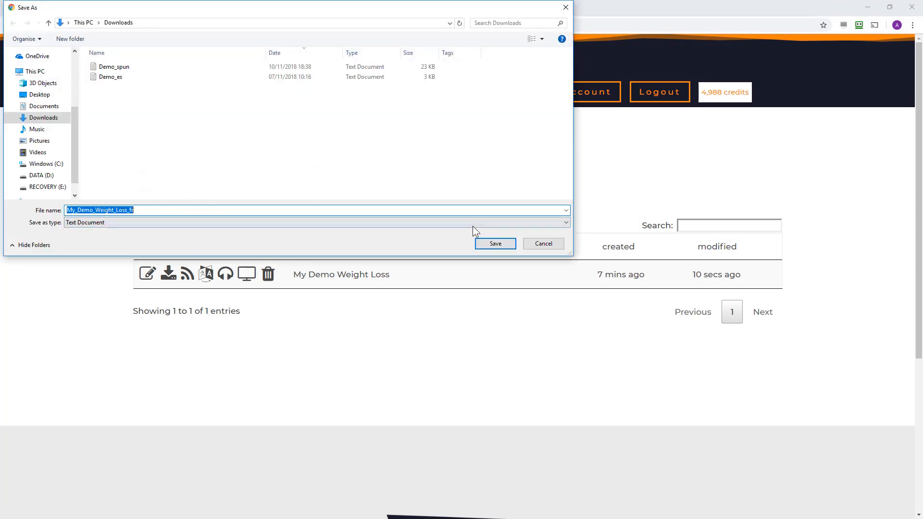
pyautogui.click(495, 244)
pyautogui.moveTo(514, 146); pyautogui.dragTo(371, 131)
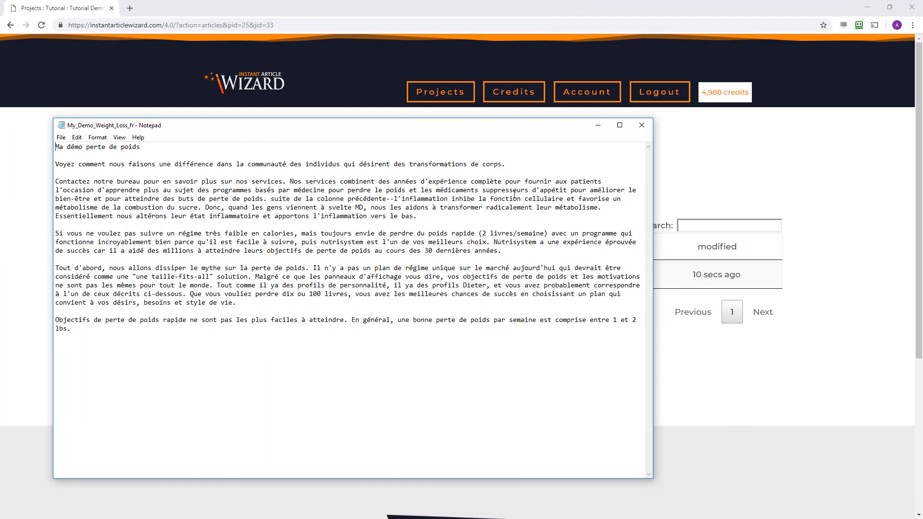
pyautogui.click(643, 126)
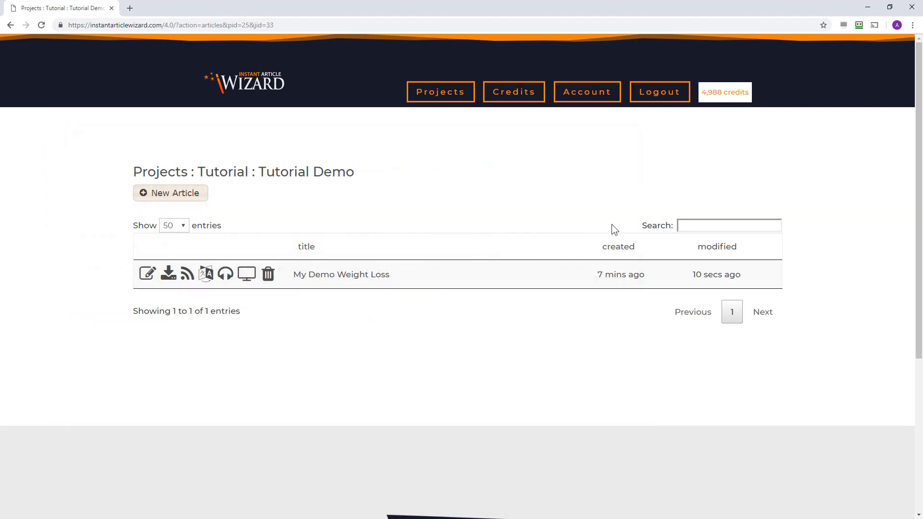
# Step: Convert the article to speech with the "Matthew, Male" voice and save the MP3 as My_Demo_Weight_Loss in Downloads
pyautogui.click(225, 275)
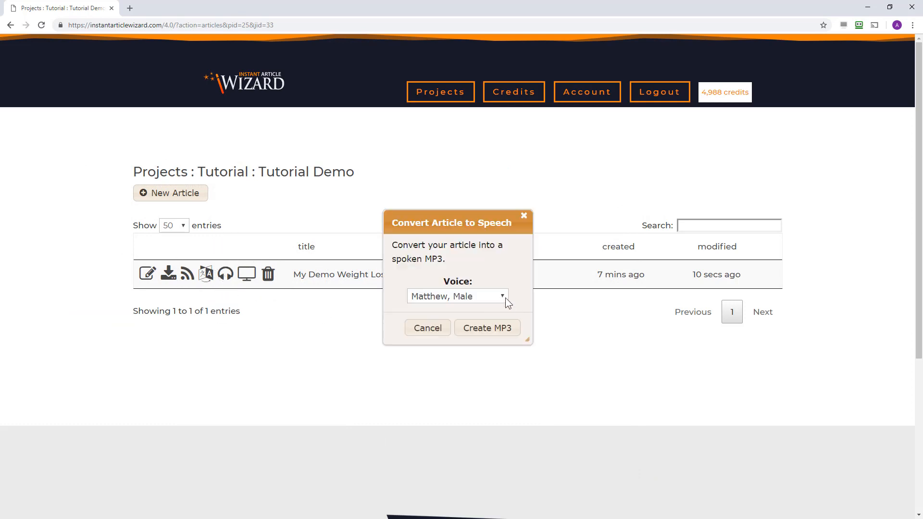
pyautogui.click(505, 297)
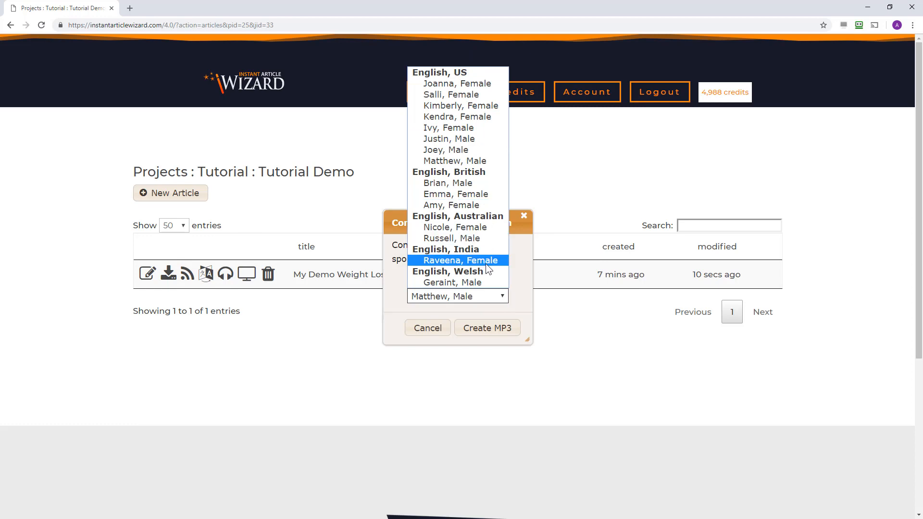
pyautogui.click(472, 160)
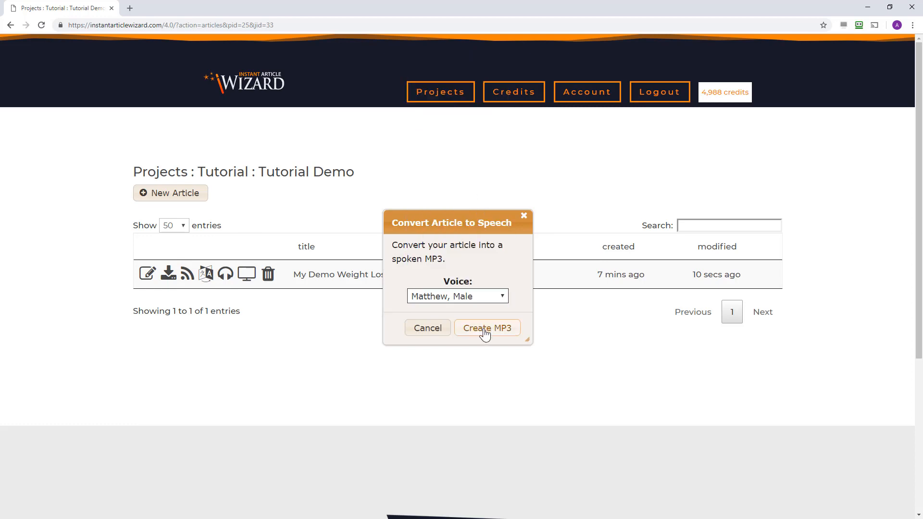
pyautogui.click(484, 332)
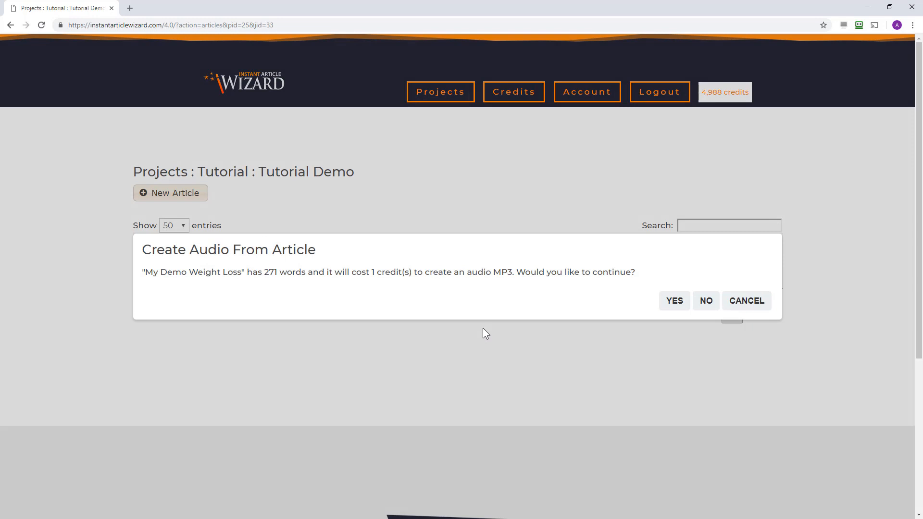
pyautogui.click(673, 303)
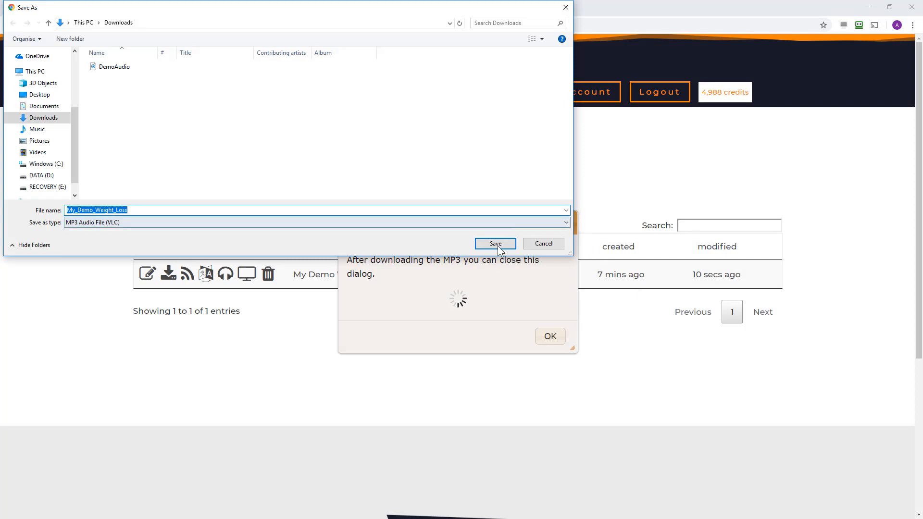
pyautogui.click(495, 246)
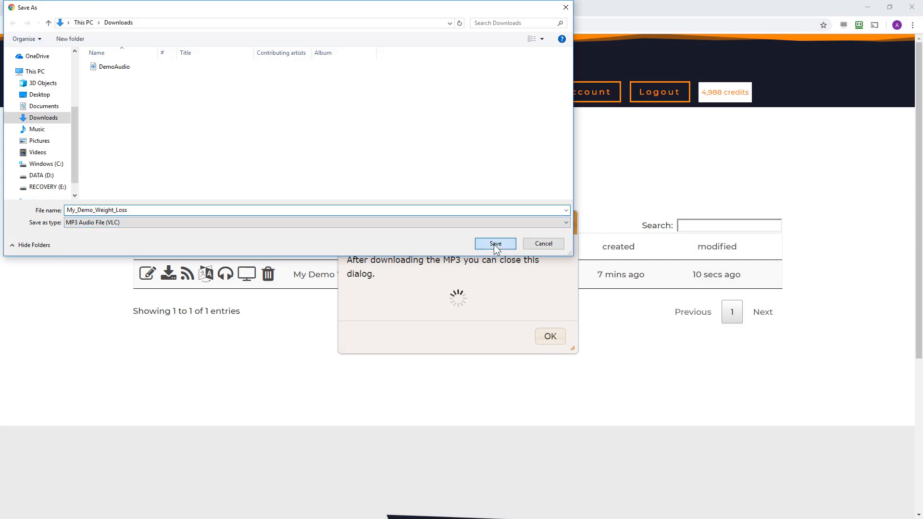
pyautogui.click(553, 342)
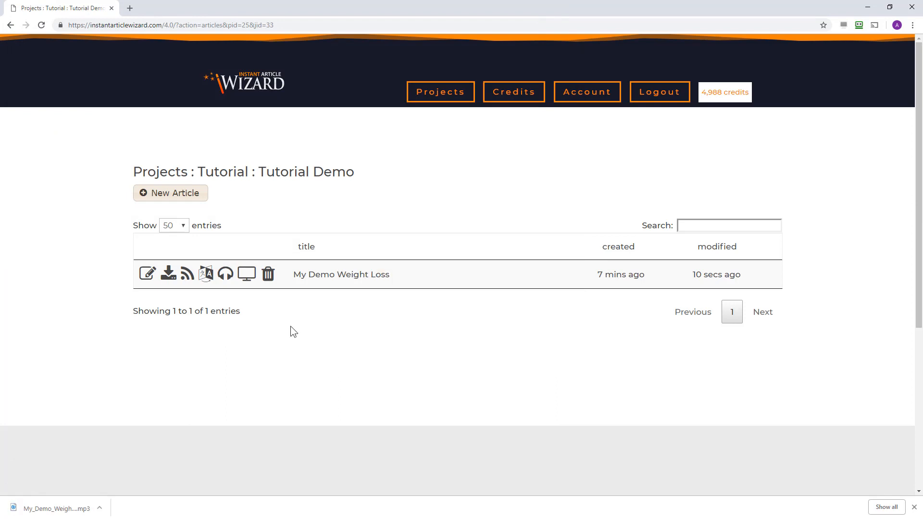
# Step: Start creating a video from the article with the Landscape shape and the "Matthew, Male" voice
pyautogui.click(250, 281)
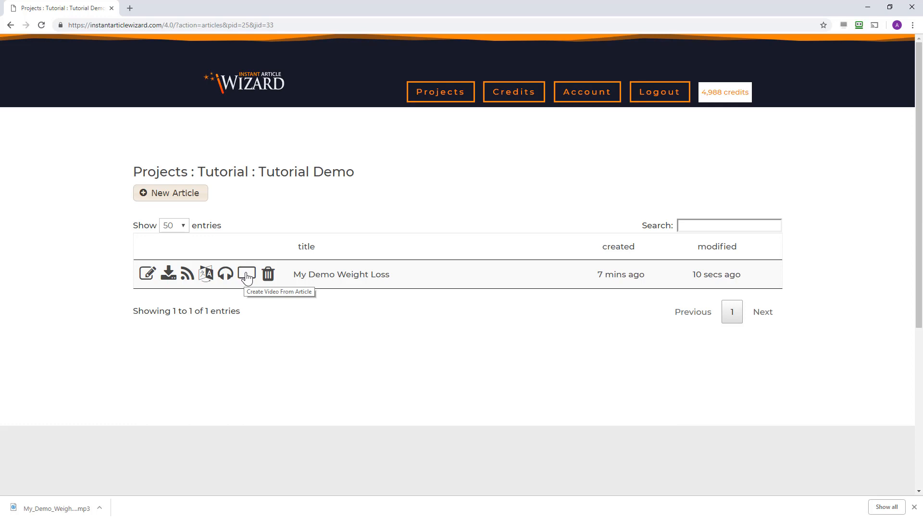
pyautogui.click(246, 276)
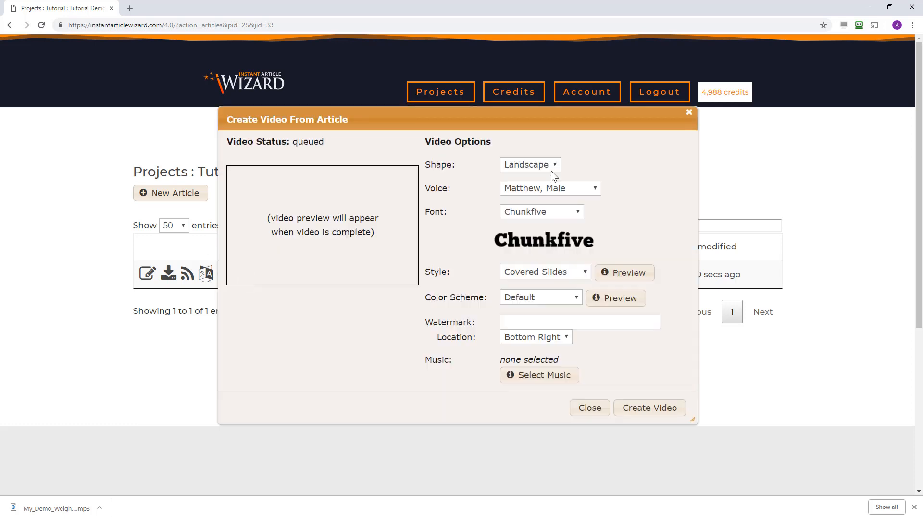
pyautogui.click(554, 166)
pyautogui.click(584, 187)
pyautogui.click(586, 189)
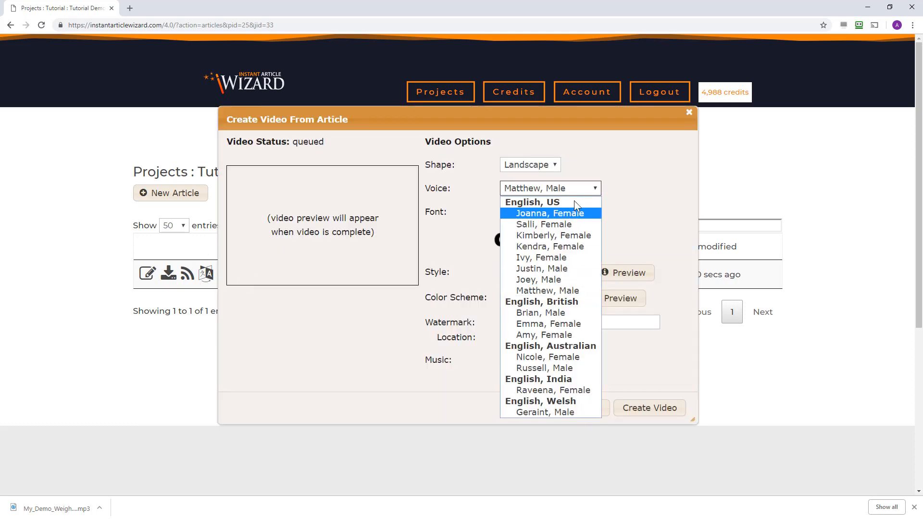
pyautogui.click(575, 287)
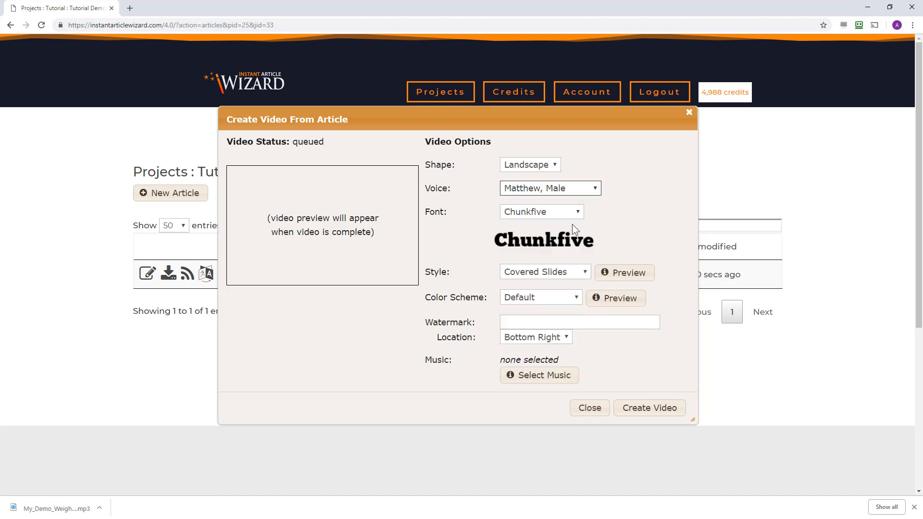
# Step: Try the AlexBrush font for the video, and set the font to Bebas instead
pyautogui.click(576, 212)
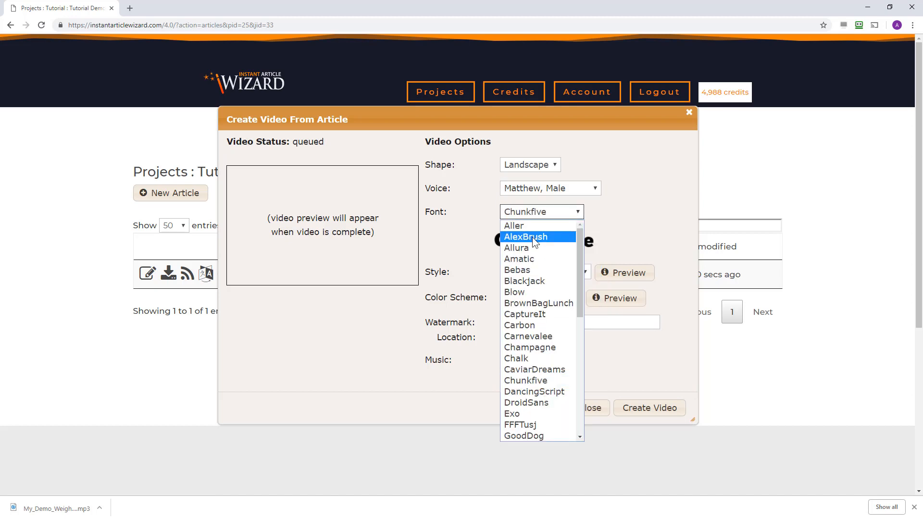
pyautogui.click(532, 236)
pyautogui.click(576, 215)
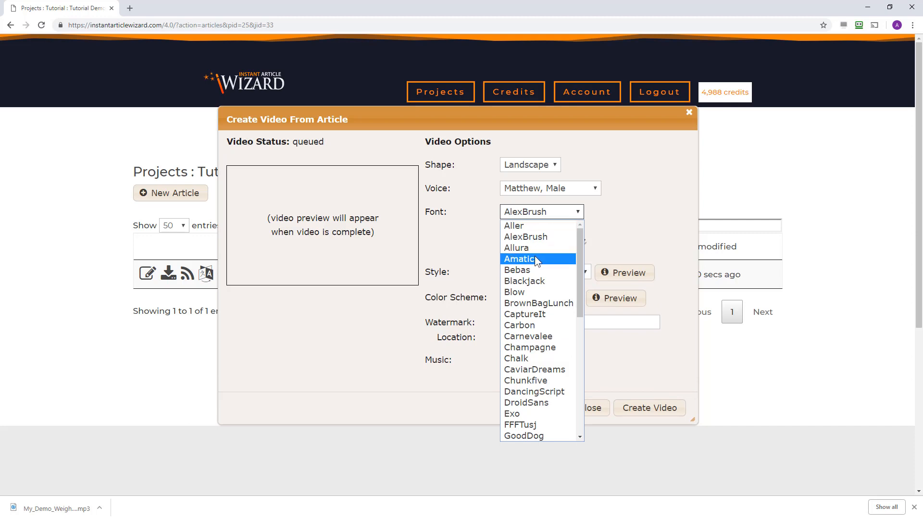
pyautogui.click(530, 270)
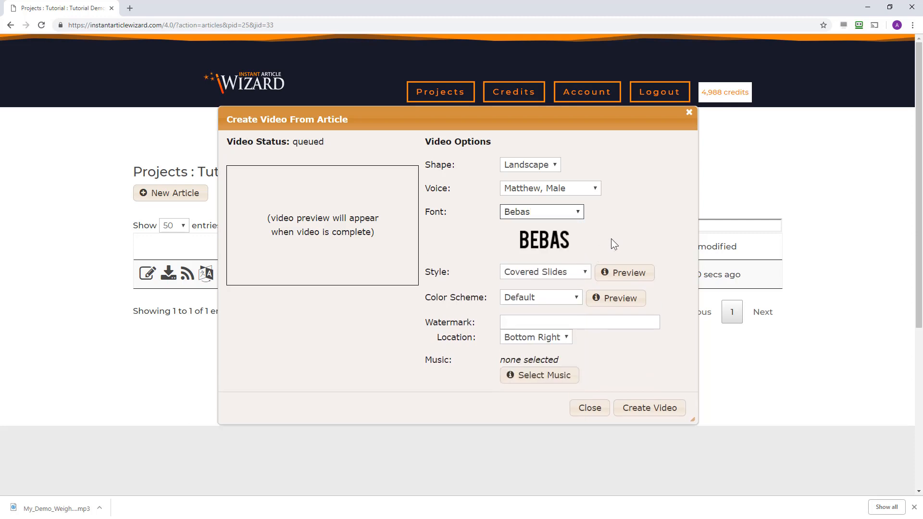
# Step: Set the video style to Words Fade In and play its style preview
pyautogui.click(575, 273)
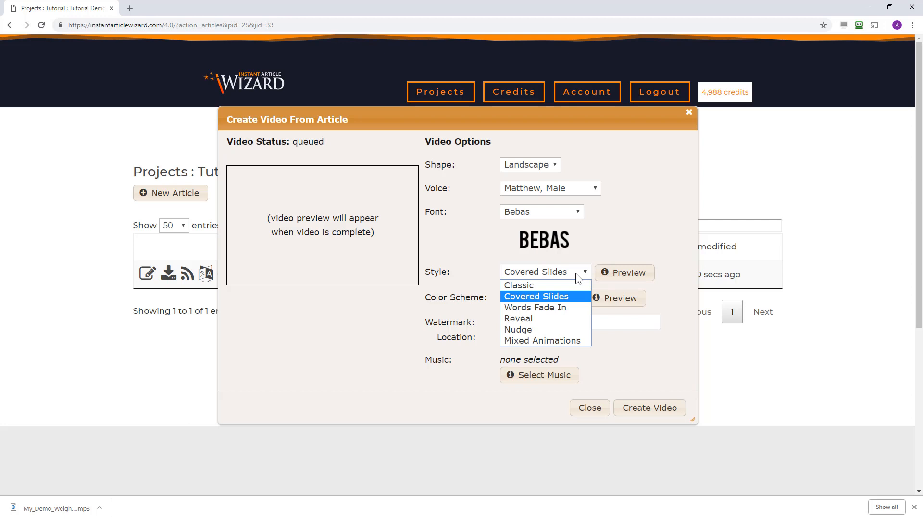
pyautogui.click(514, 306)
pyautogui.click(625, 277)
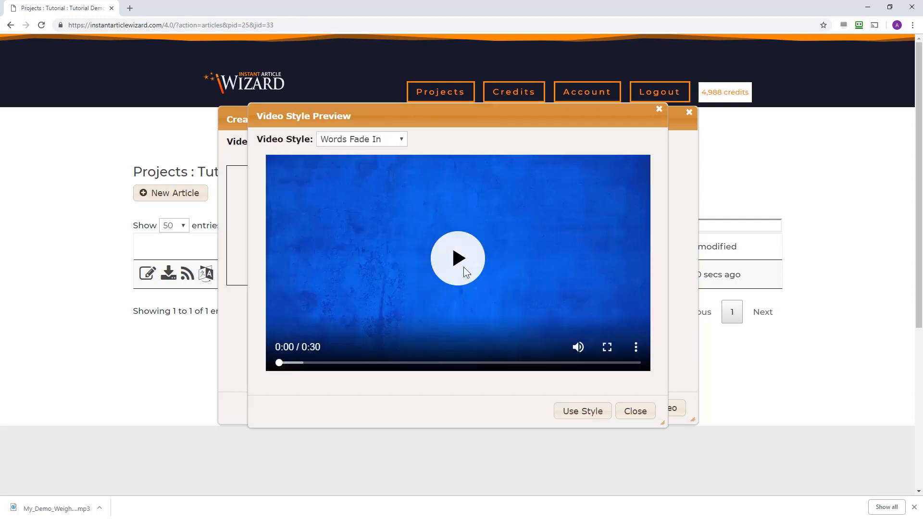
pyautogui.click(463, 265)
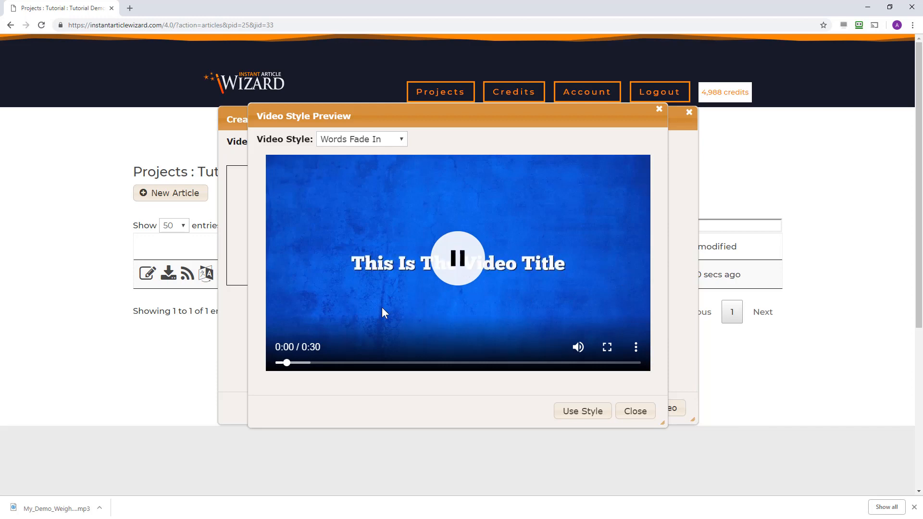
pyautogui.click(637, 412)
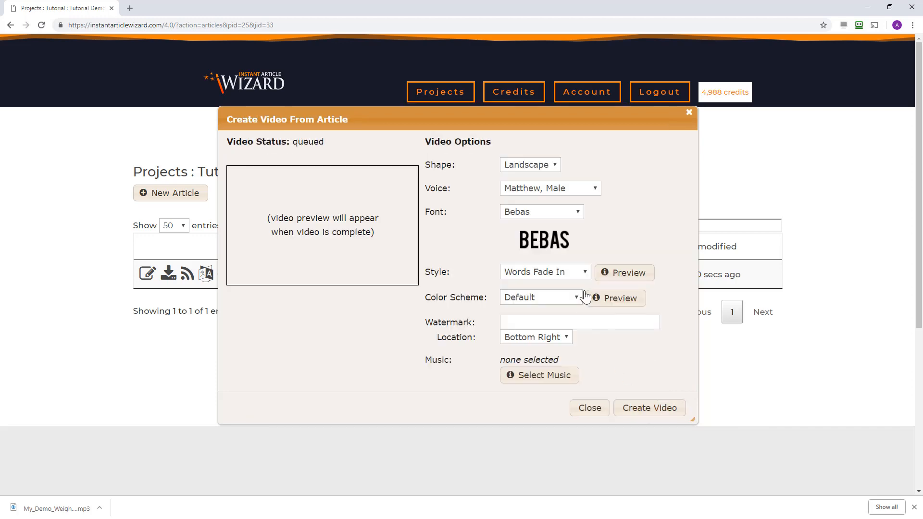
# Step: Set the video style to Reveal, play its style preview, and close the preview
pyautogui.click(579, 272)
pyautogui.click(518, 318)
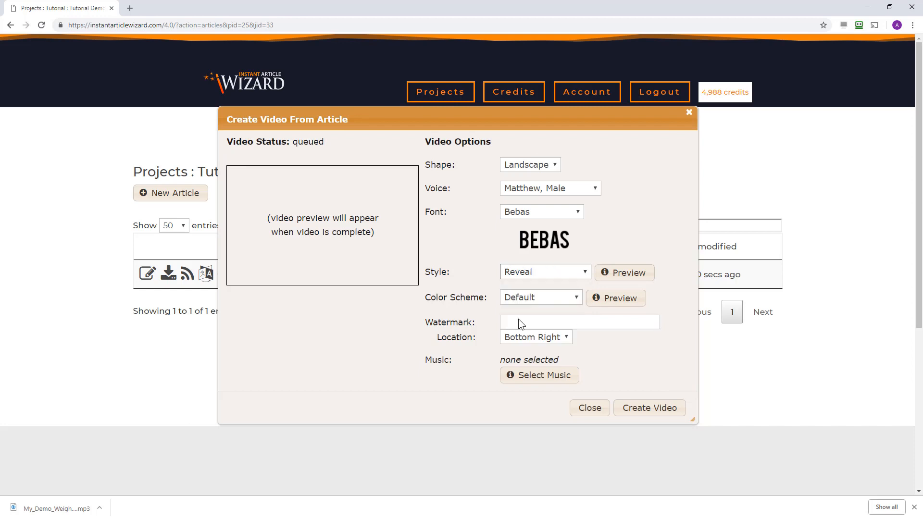
pyautogui.click(619, 273)
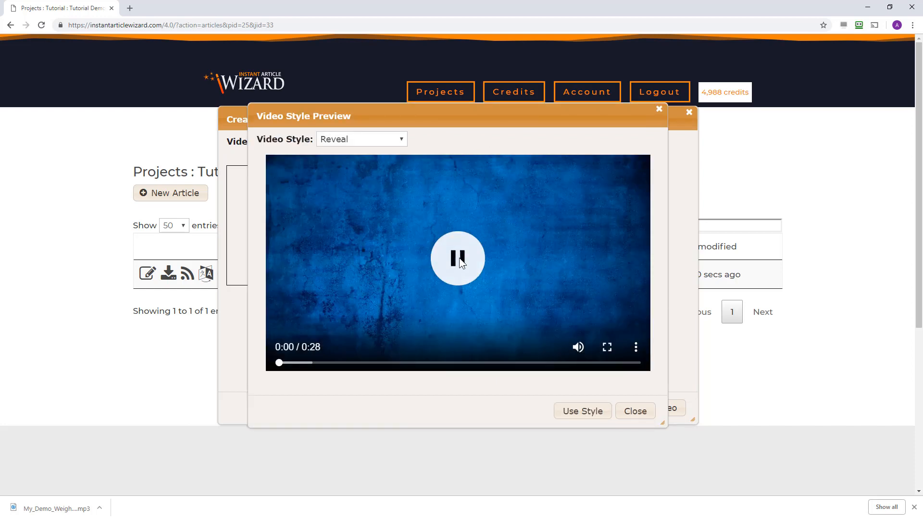
pyautogui.click(635, 412)
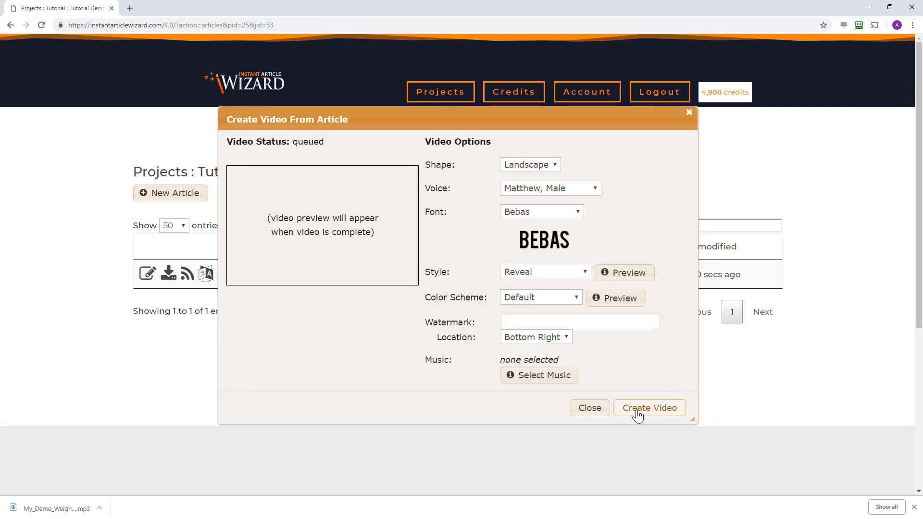
# Step: Preview the Reflection Blue and Creamy Orange color schemes, and apply the Black Beauty color scheme to the video
pyautogui.click(571, 302)
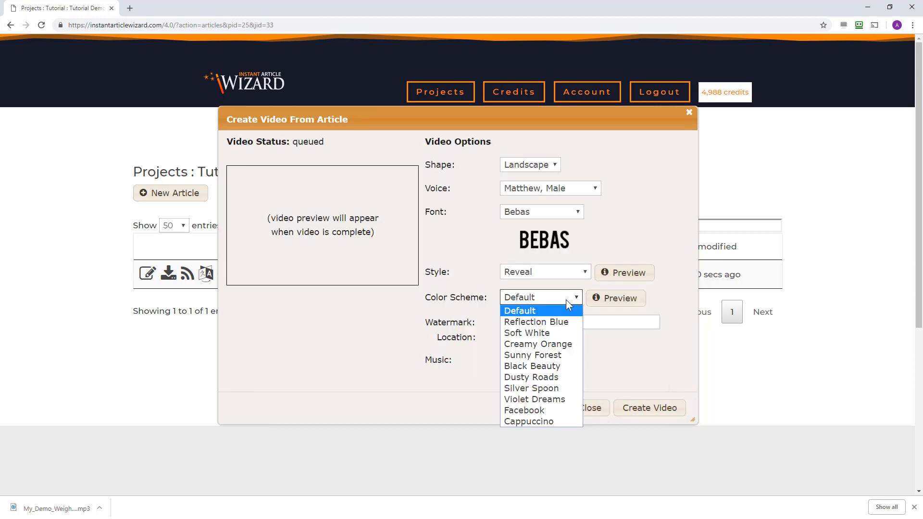
pyautogui.click(549, 321)
pyautogui.click(618, 300)
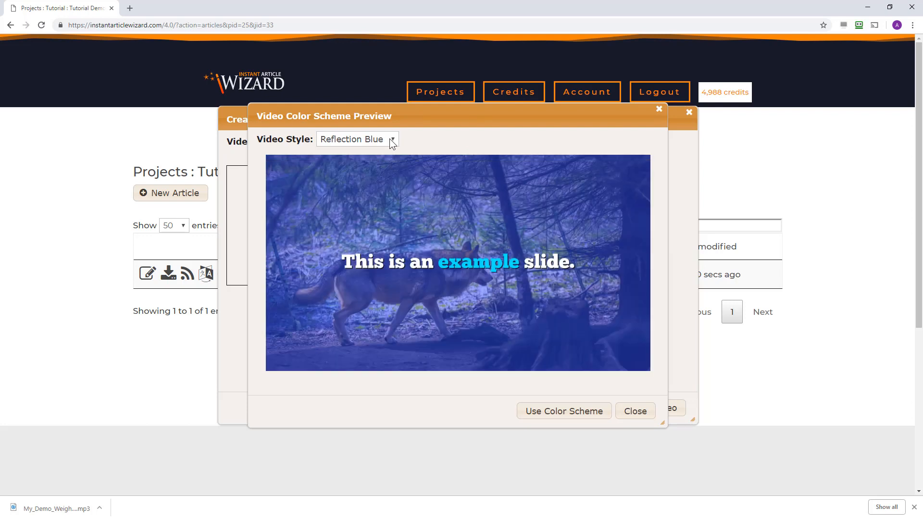
pyautogui.click(387, 139)
pyautogui.click(365, 191)
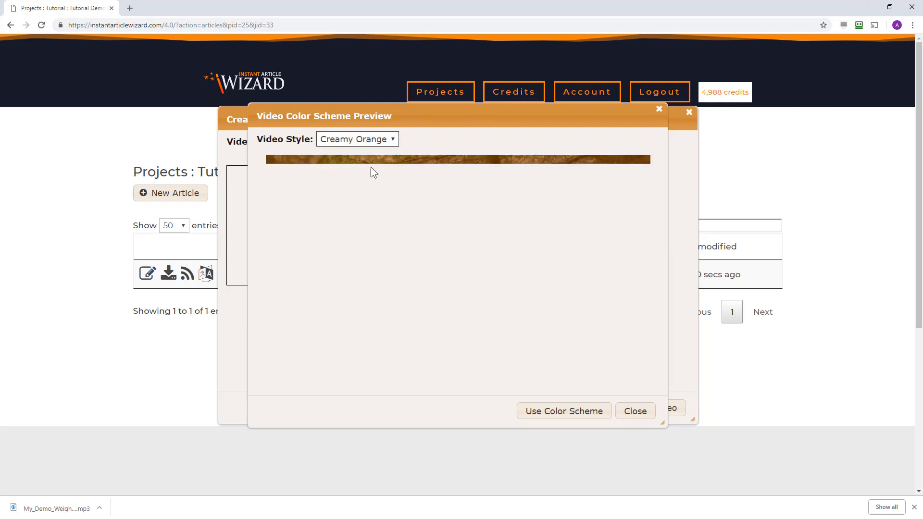
pyautogui.click(396, 140)
pyautogui.click(360, 209)
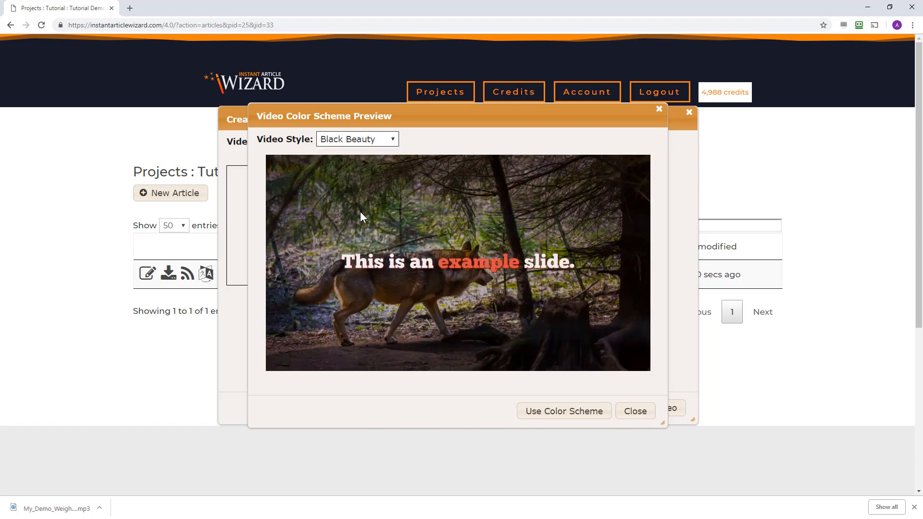
pyautogui.click(567, 412)
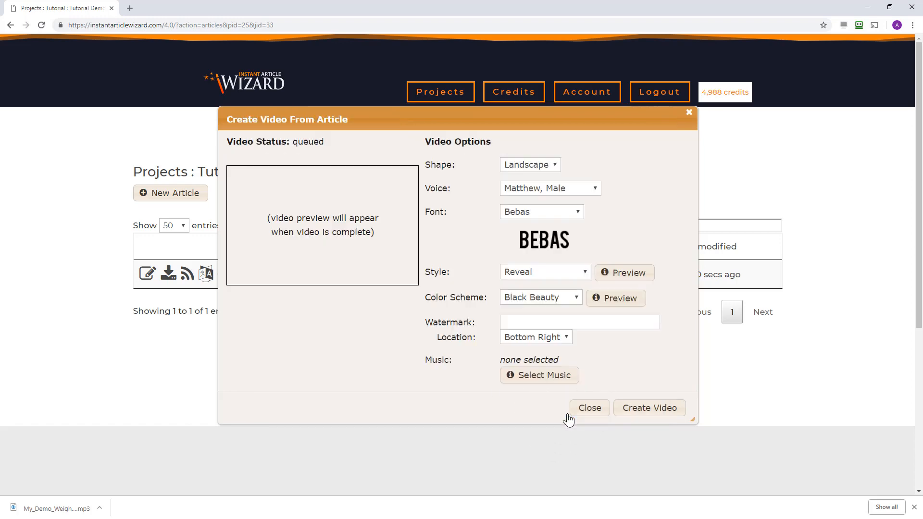
# Step: Enter the author's full name as the video watermark and set its location to Top Right
pyautogui.click(526, 318)
pyautogui.write('Amin Motni')
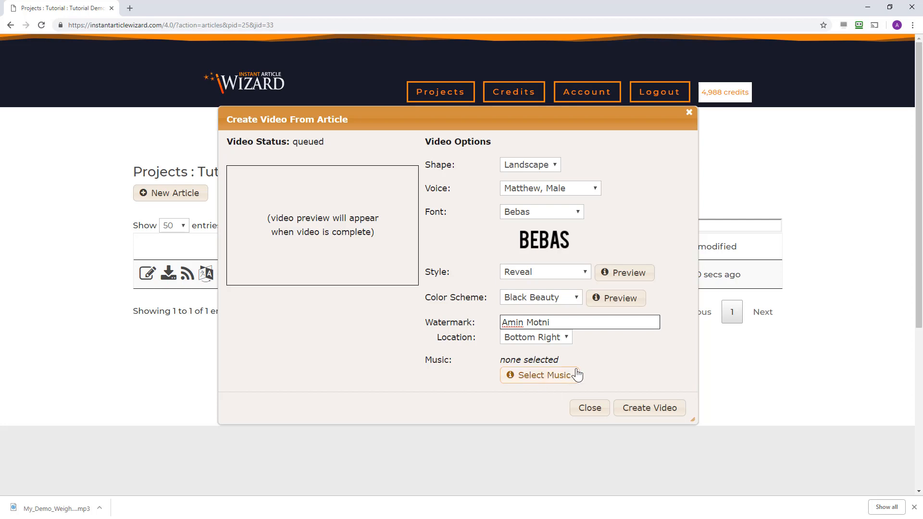
pyautogui.click(566, 338)
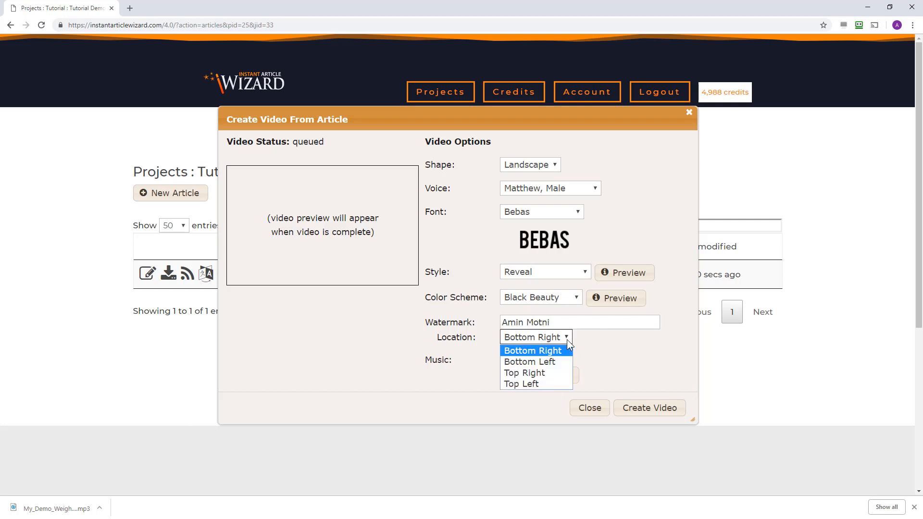
pyautogui.click(543, 372)
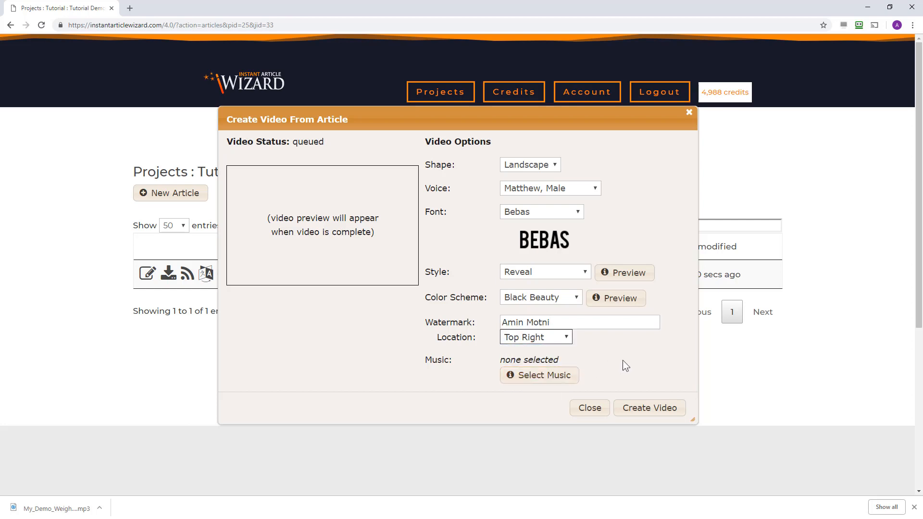
# Step: Search the video music for "jazz" and select the Jazz Loop track
pyautogui.click(534, 377)
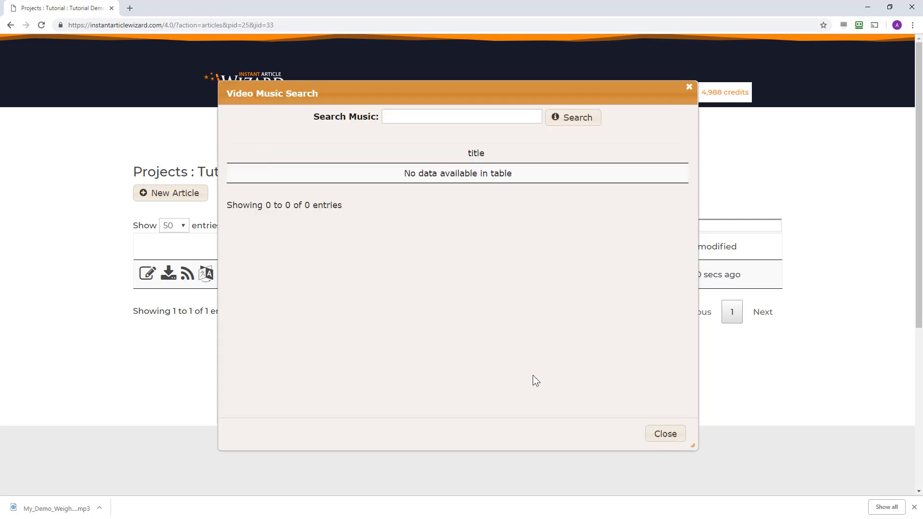
pyautogui.click(433, 119)
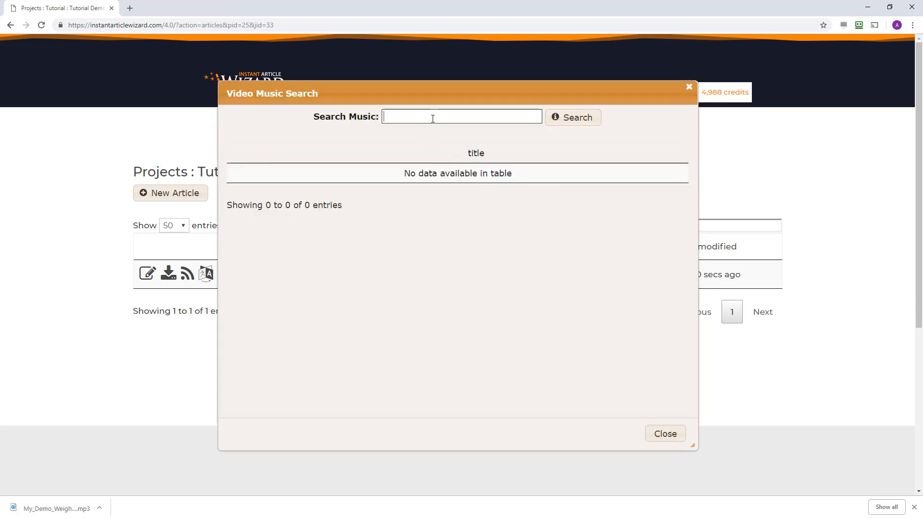
pyautogui.write('jazz')
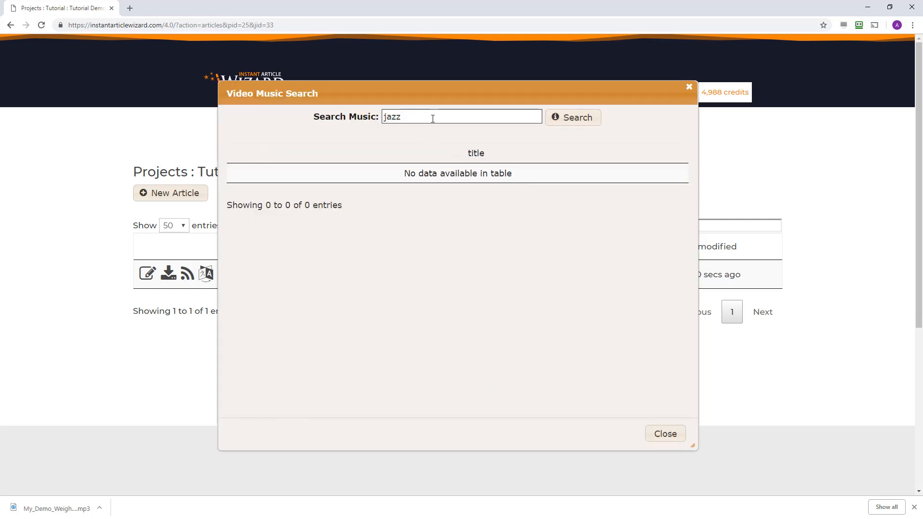
pyautogui.click(571, 120)
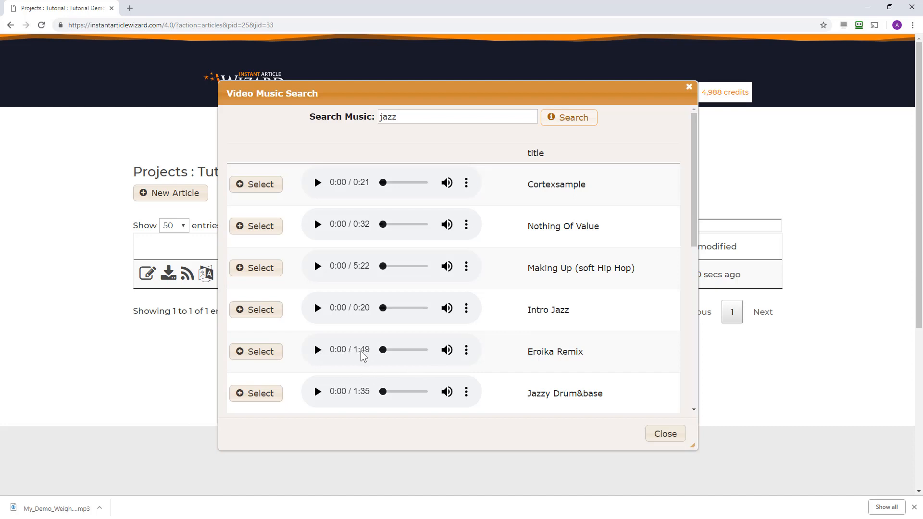
pyautogui.scroll(-3, 363, 356)
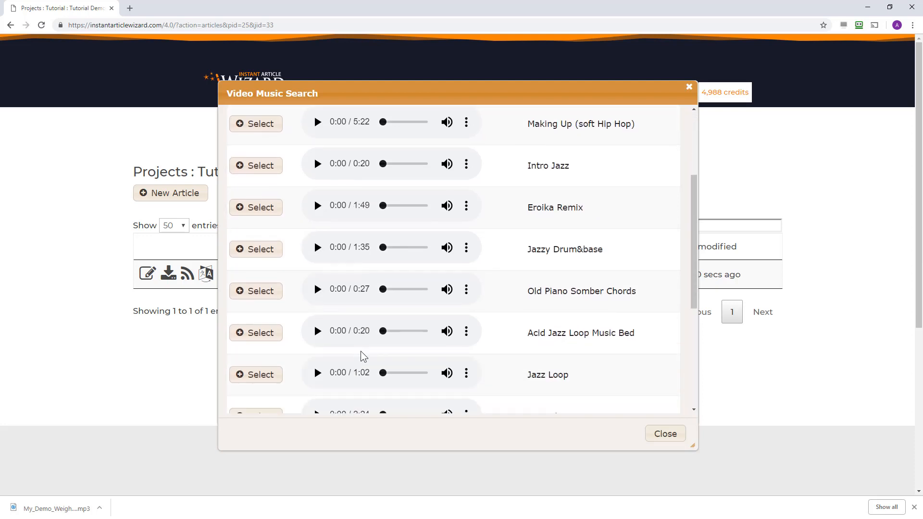
pyautogui.scroll(-1, 362, 356)
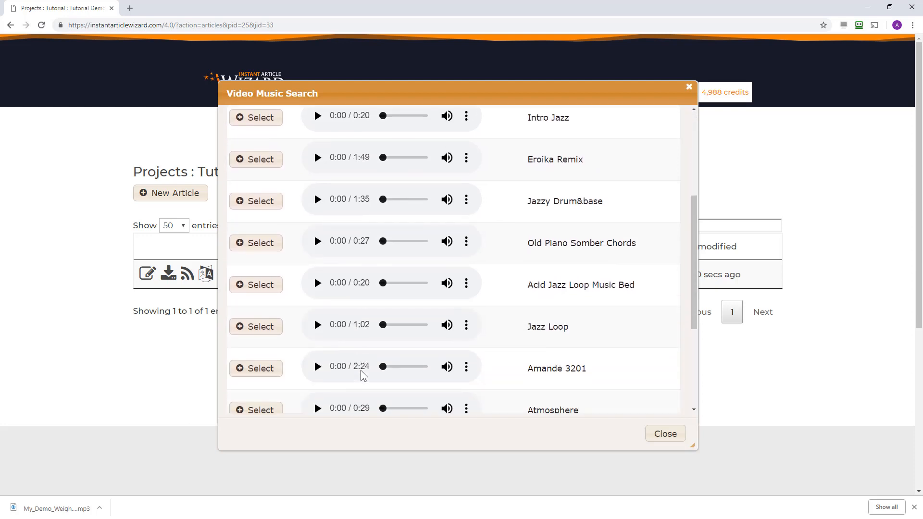
pyautogui.scroll(-1, 363, 375)
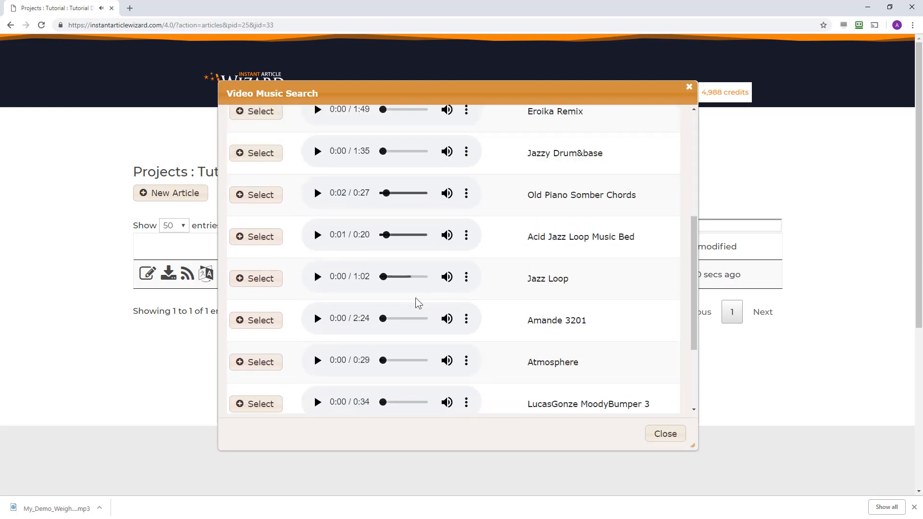
pyautogui.click(258, 282)
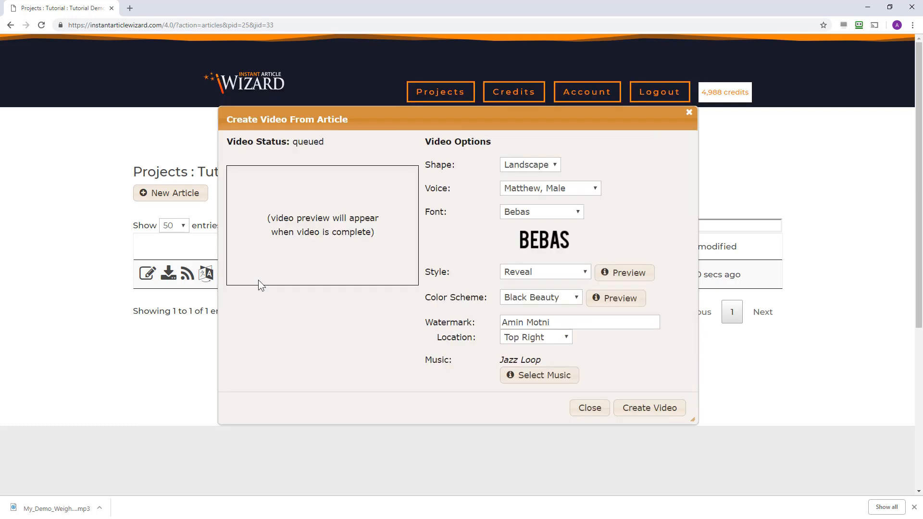
# Step: Correct the spelling of the surname in the video watermark
pyautogui.click(670, 409)
pyautogui.click(563, 321)
pyautogui.press('BackSpace')
pyautogui.press('BackSpace')
pyautogui.write('in')
# Step: Submit the article video for creation, accept the credit cost, and close the video dialog
pyautogui.click(650, 411)
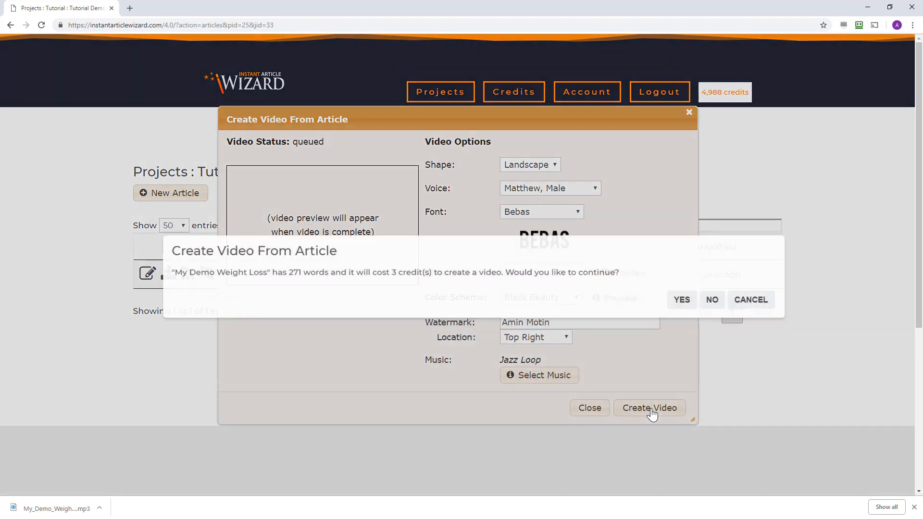
pyautogui.click(681, 292)
pyautogui.click(551, 344)
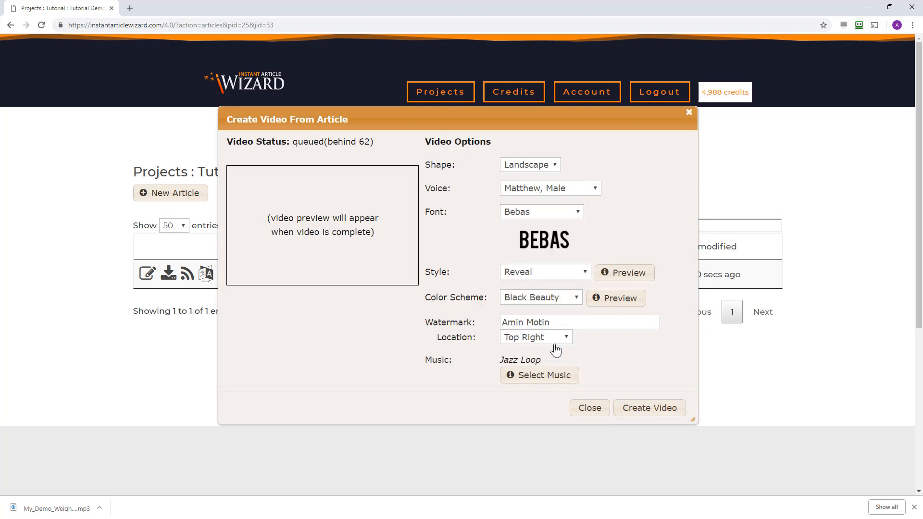
pyautogui.click(590, 411)
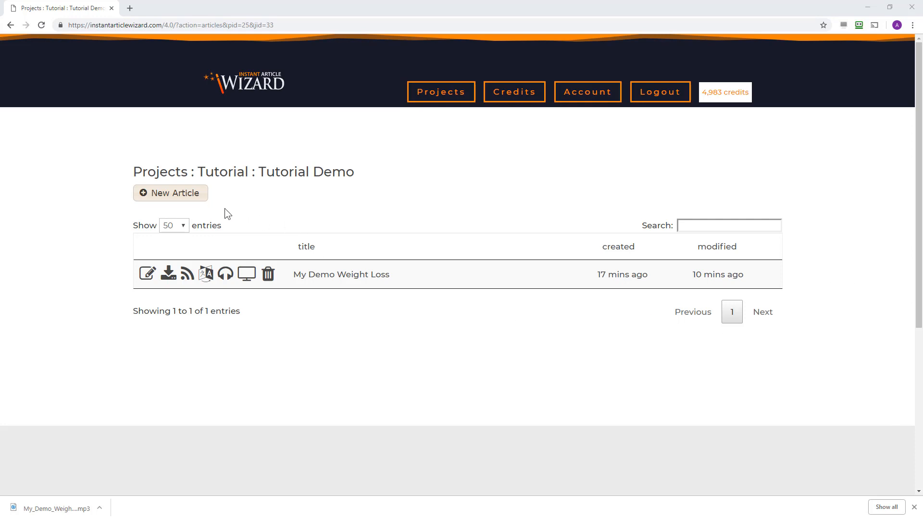
# Step: Play the start of the finished article video and save it to Downloads as the MP4 file My_Demo_Weight_Loss
pyautogui.click(247, 275)
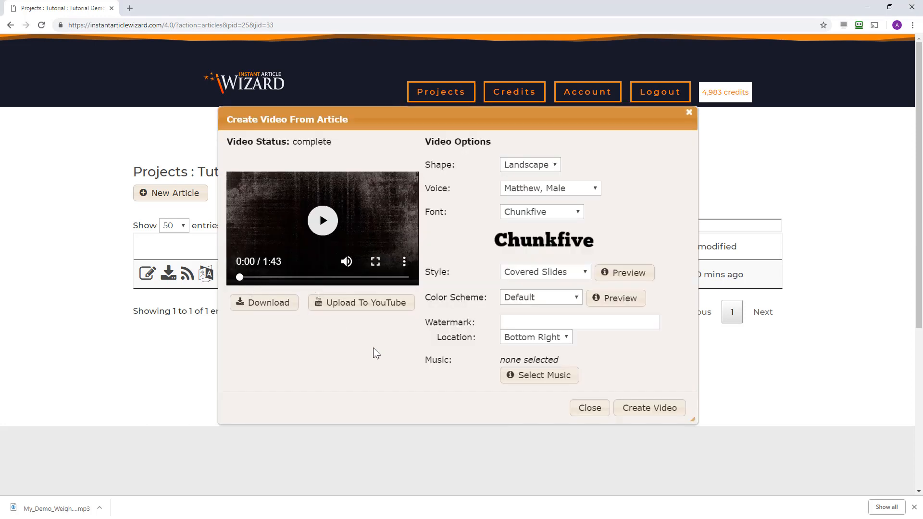
pyautogui.click(328, 229)
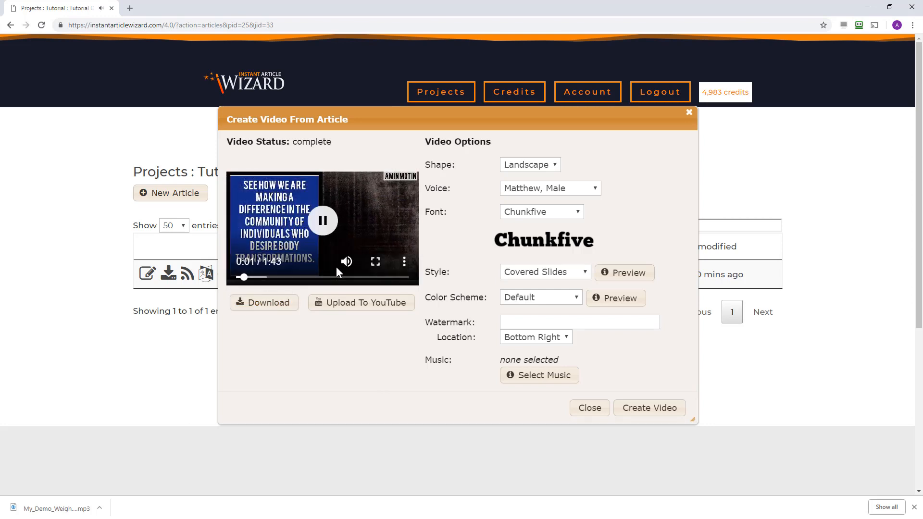
pyautogui.click(327, 225)
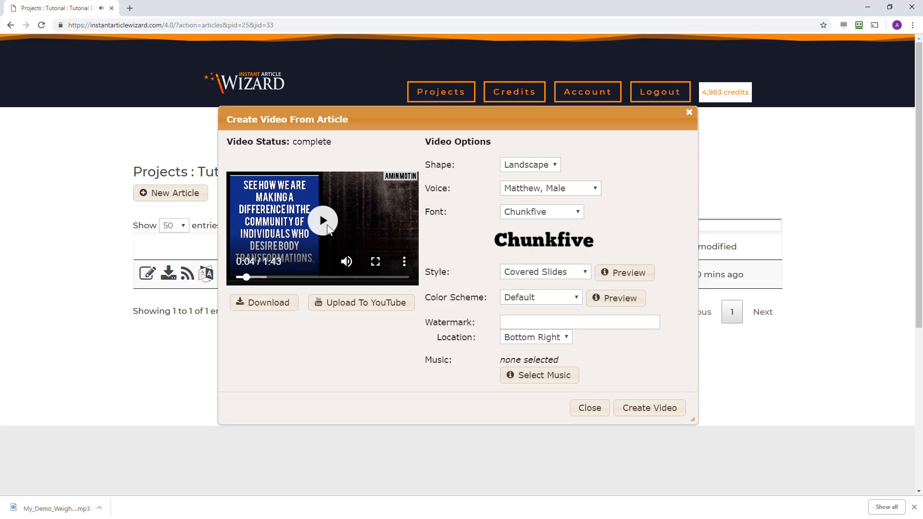
pyautogui.click(263, 304)
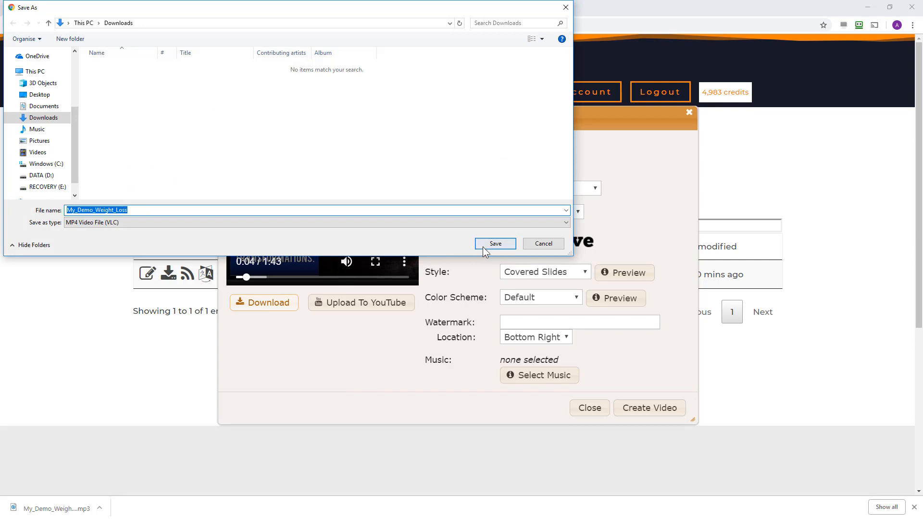
pyautogui.press('Return')
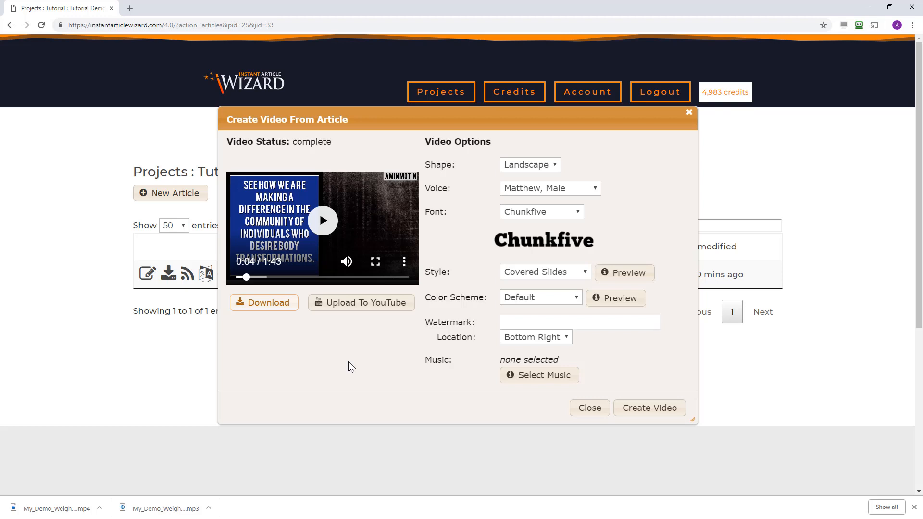
# Step: Start the upload to YouTube and sign in to Google with the account e-mail and account password
pyautogui.click(362, 305)
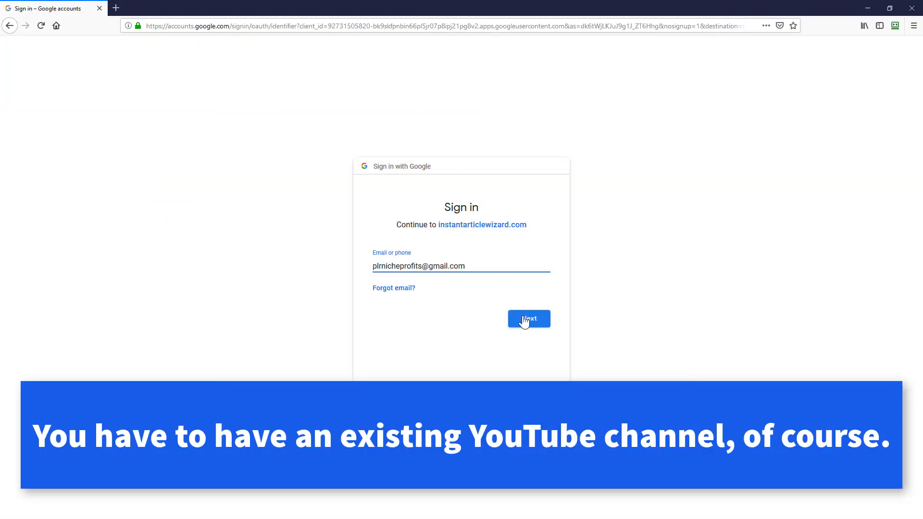
pyautogui.click(525, 320)
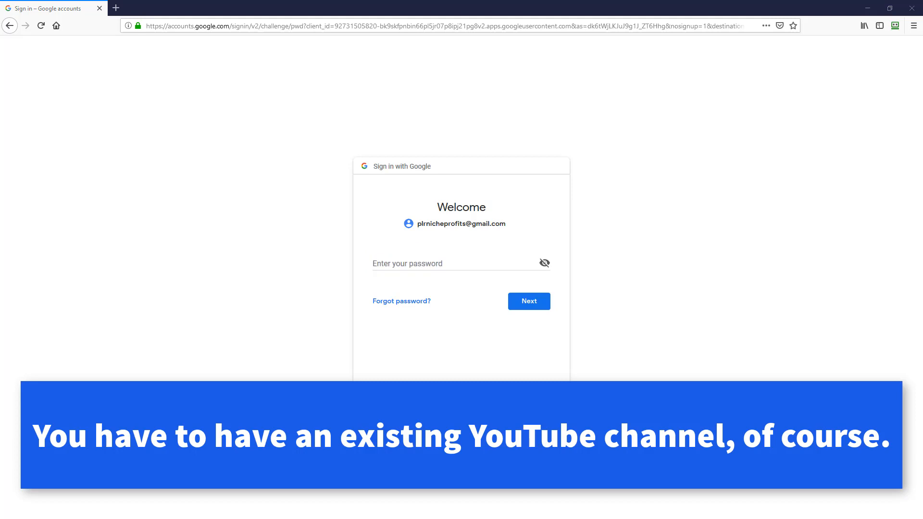
pyautogui.click(527, 301)
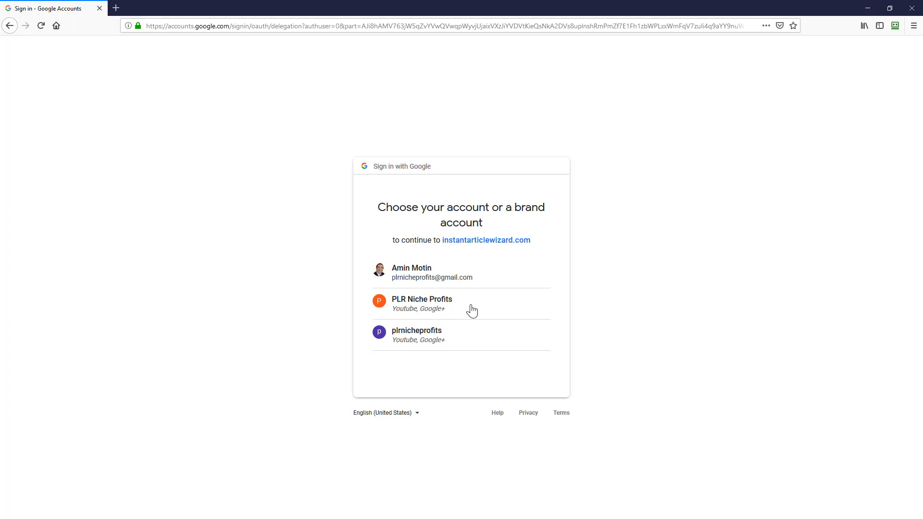
# Step: Choose the PLR Niche Profits brand account and allow instantarticlewizard.com to manage its YouTube account
pyautogui.click(420, 304)
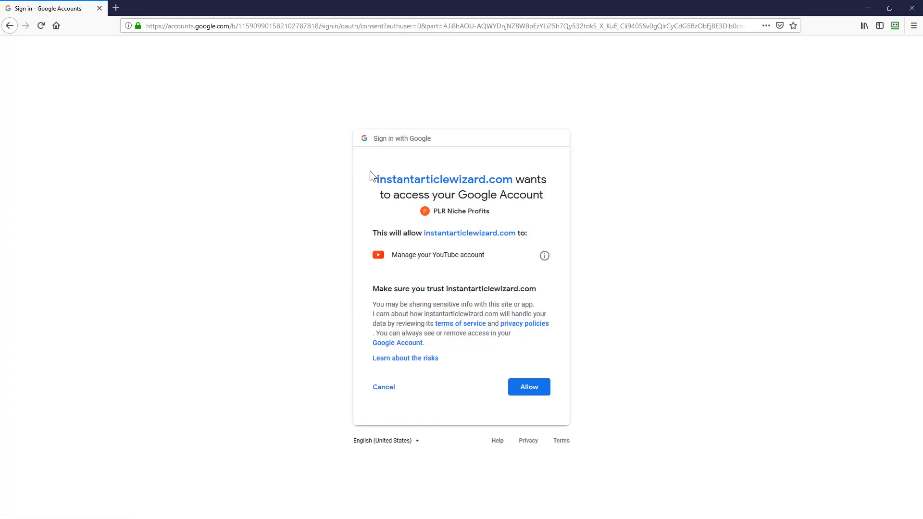
pyautogui.moveTo(370, 171); pyautogui.dragTo(520, 205)
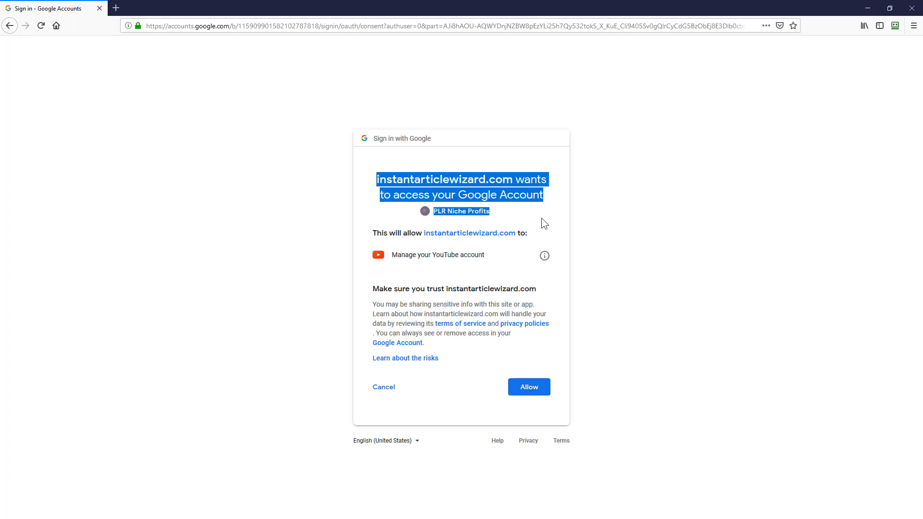
pyautogui.click(536, 387)
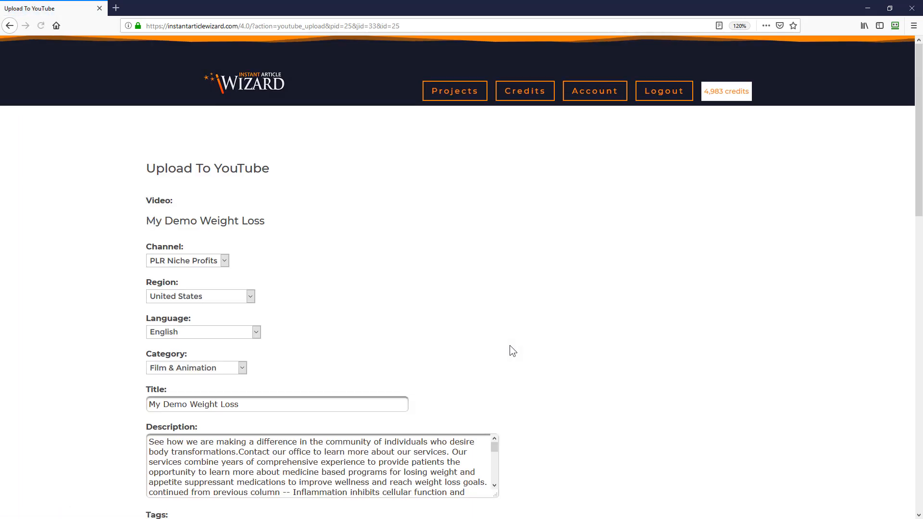
# Step: Check the channel and region choices for the YouTube upload and set the video's category to People & Blogs
pyautogui.scroll(-3, 509, 345)
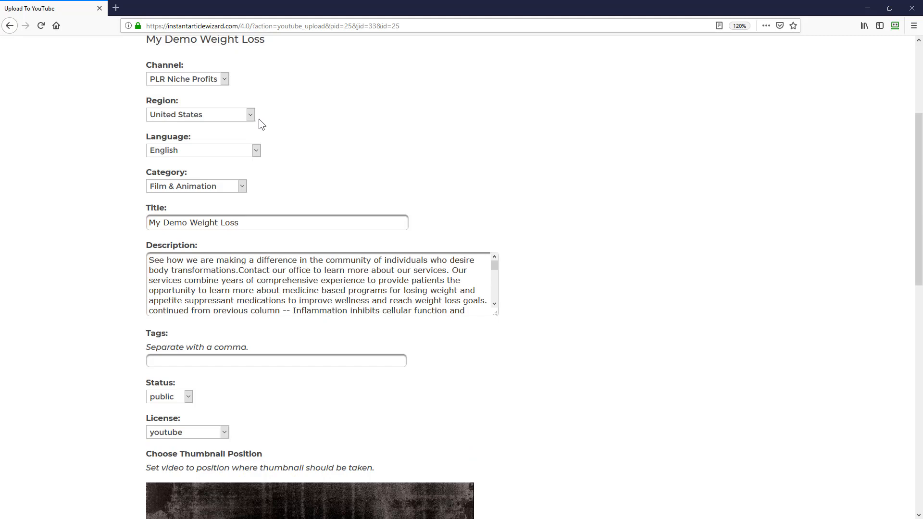
pyautogui.click(224, 79)
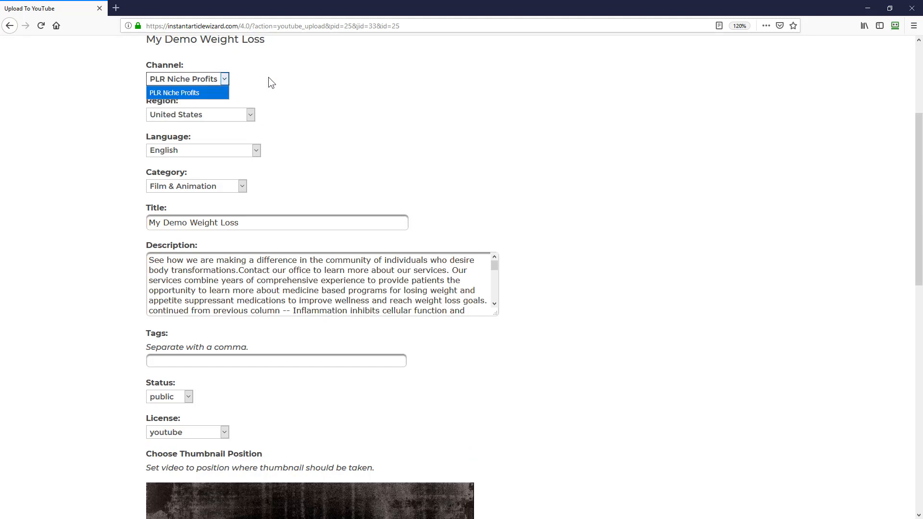
pyautogui.click(268, 82)
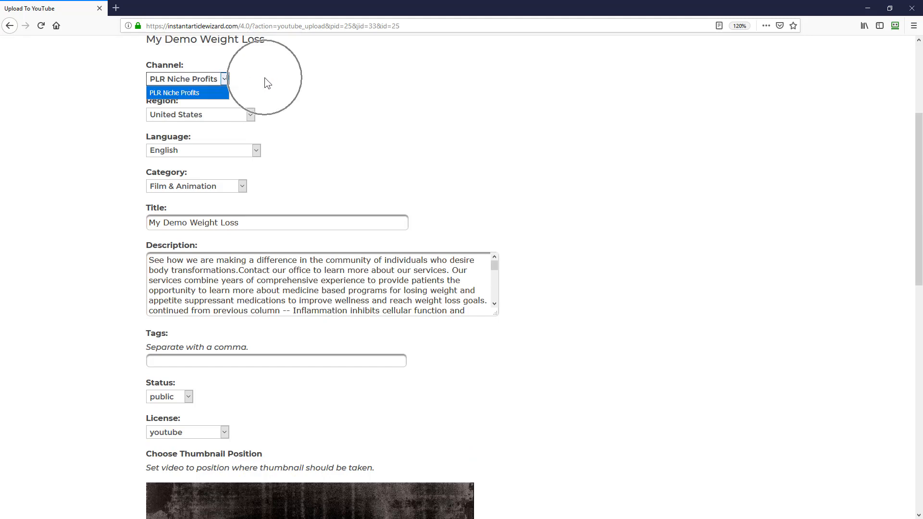
pyautogui.click(251, 115)
pyautogui.click(371, 122)
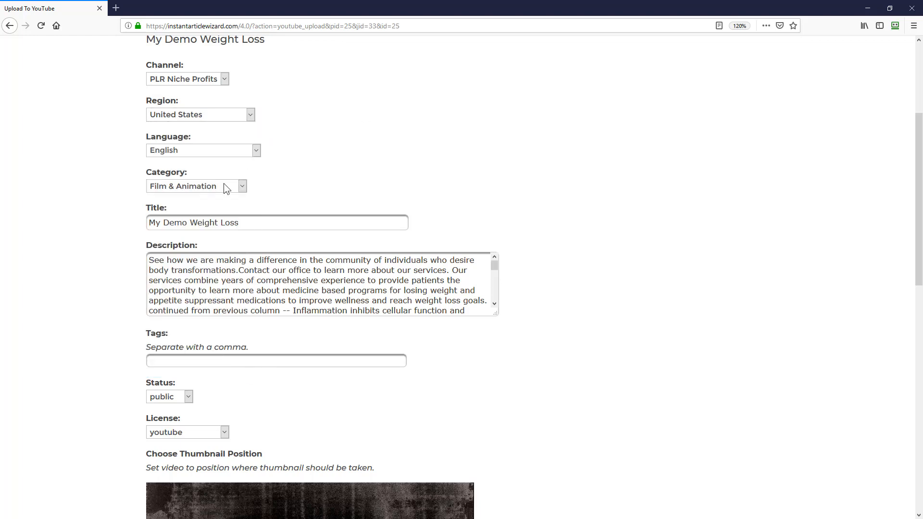
pyautogui.click(233, 189)
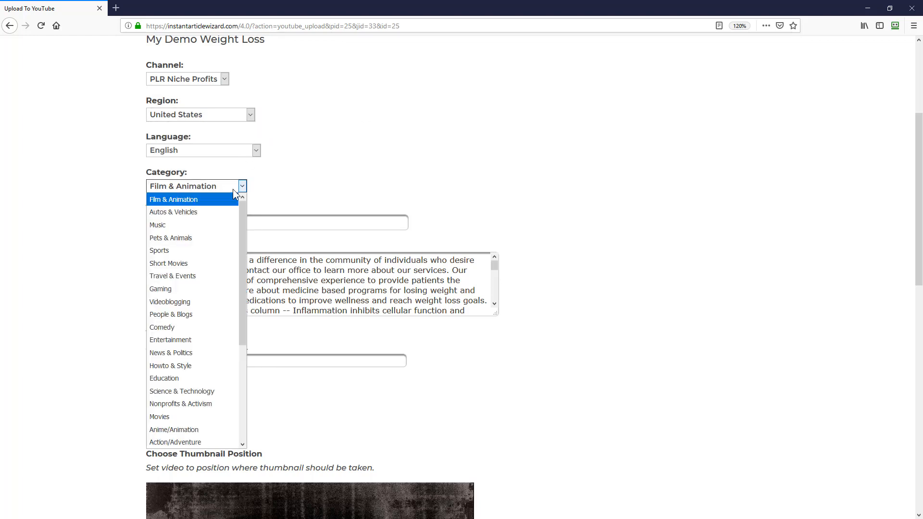
pyautogui.click(171, 315)
pyautogui.click(283, 221)
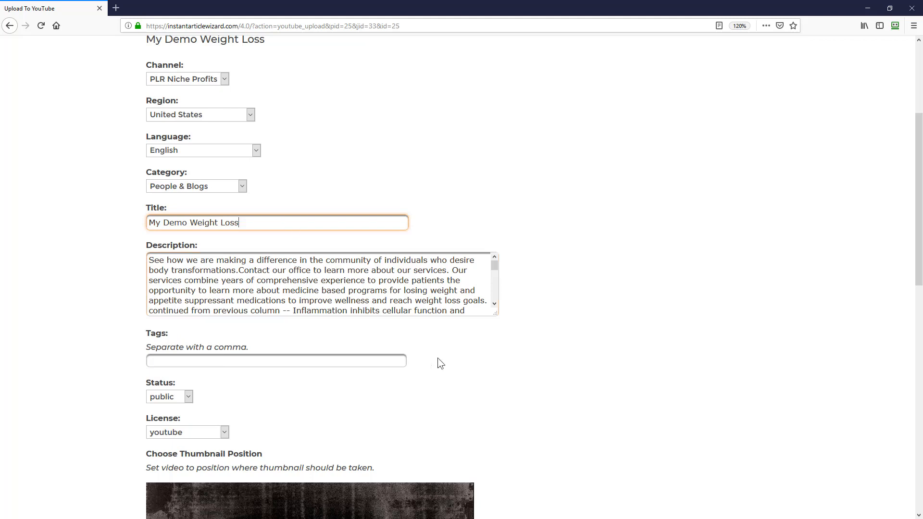
# Step: Enlarge the description field and replace its whole text with "This is a sample weight loss video."
pyautogui.moveTo(495, 313); pyautogui.dragTo(682, 360)
pyautogui.click(411, 311)
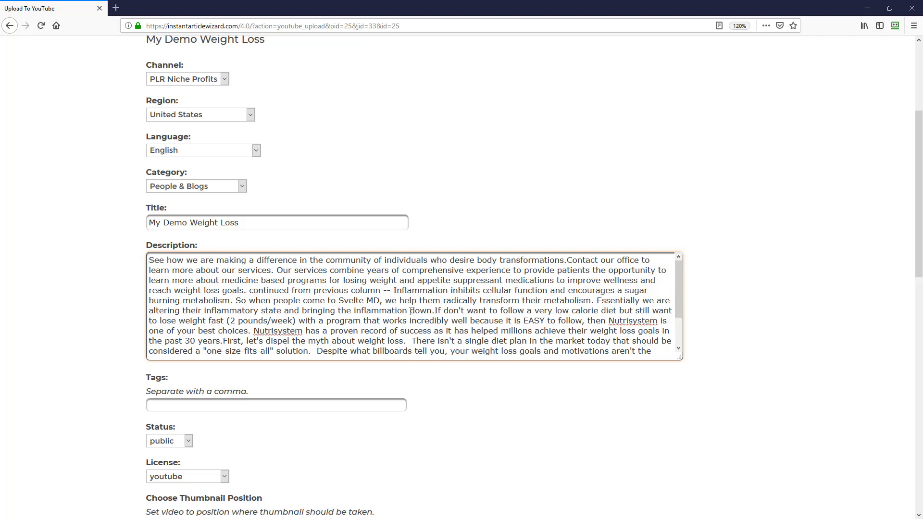
pyautogui.click(411, 312)
pyautogui.hotkey('ctrl', 'a')
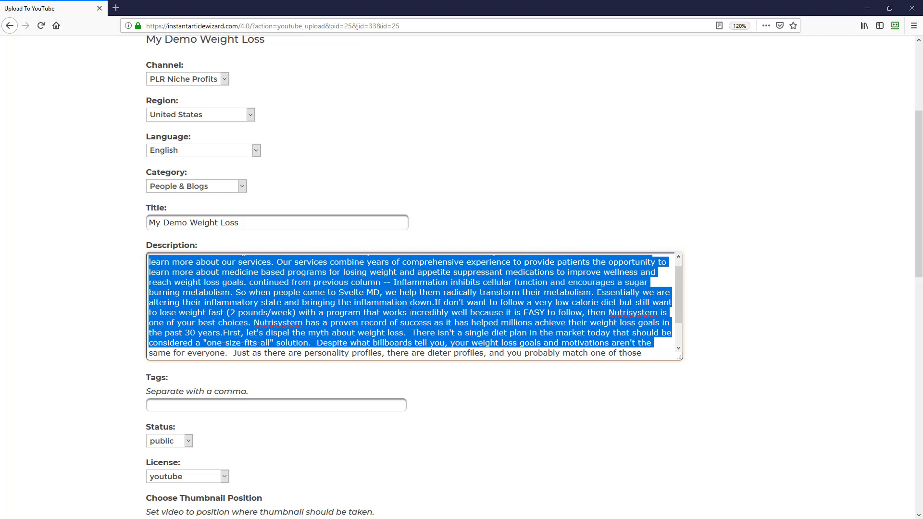
pyautogui.press('BackSpace')
pyautogui.write('This is a sa')
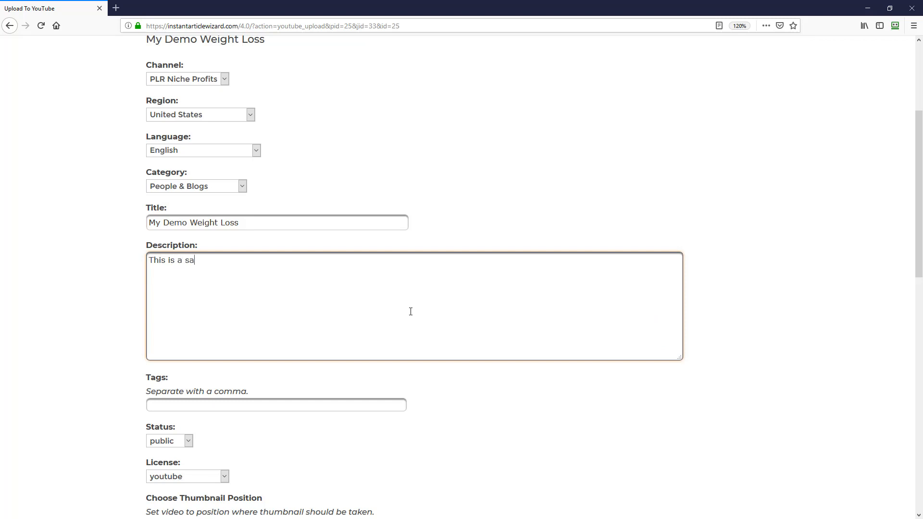
pyautogui.write('mple weight loss video.')
# Step: Leave the tags empty, set the video's status to private, and keep the youtube license
pyautogui.scroll(-4, 411, 311)
pyautogui.click(266, 225)
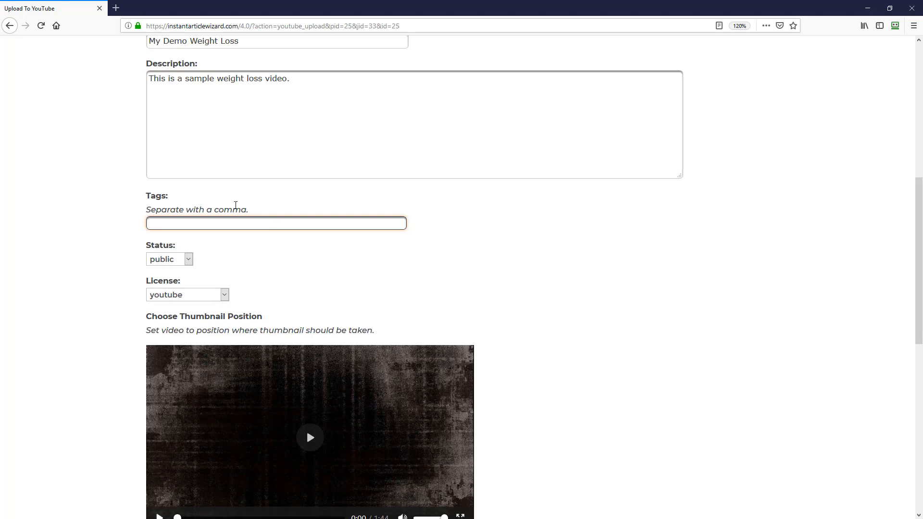
pyautogui.scroll(-3, 235, 205)
pyautogui.click(187, 139)
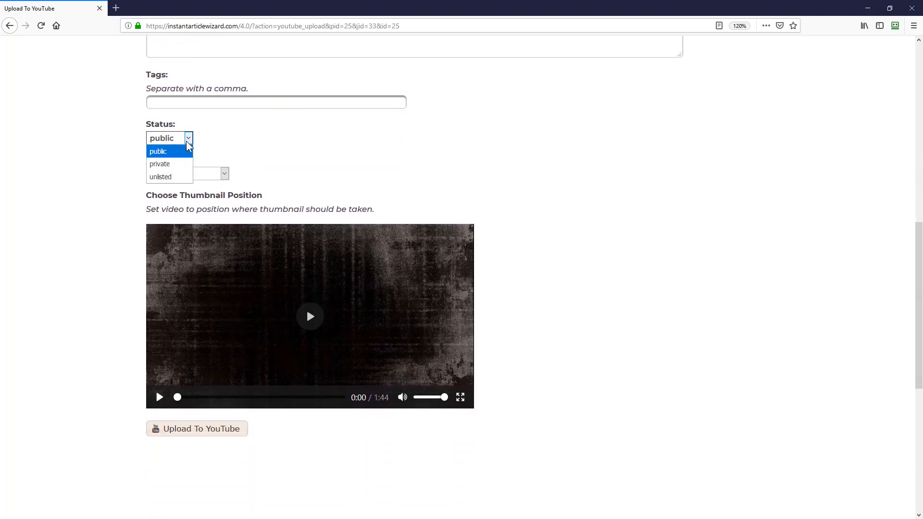
pyautogui.click(166, 165)
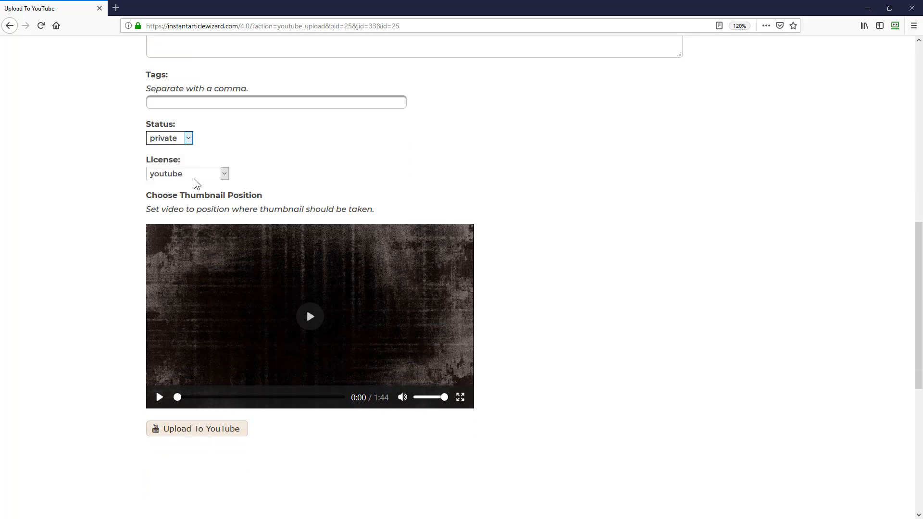
pyautogui.click(225, 177)
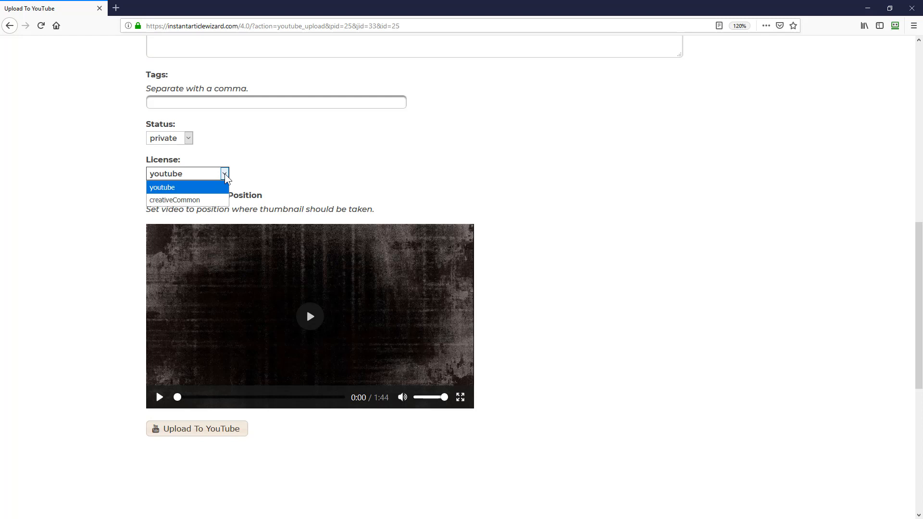
pyautogui.click(308, 165)
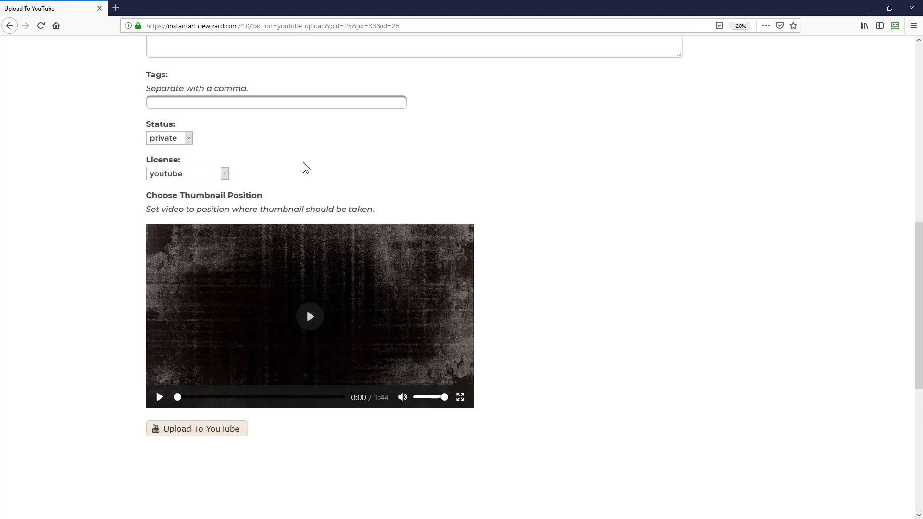
# Step: Play the thumbnail preview to the My Demo Weight Loss title banner and upload the video to YouTube
pyautogui.scroll(-3, 315, 338)
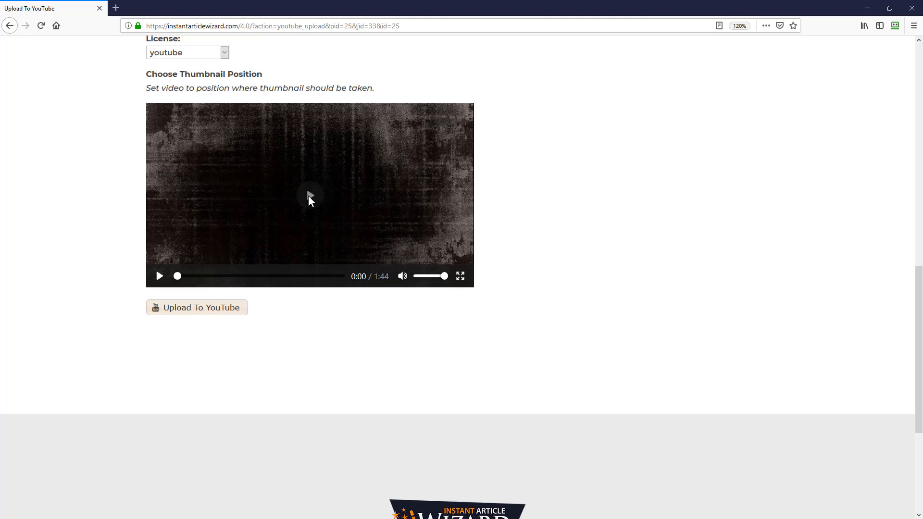
pyautogui.click(309, 196)
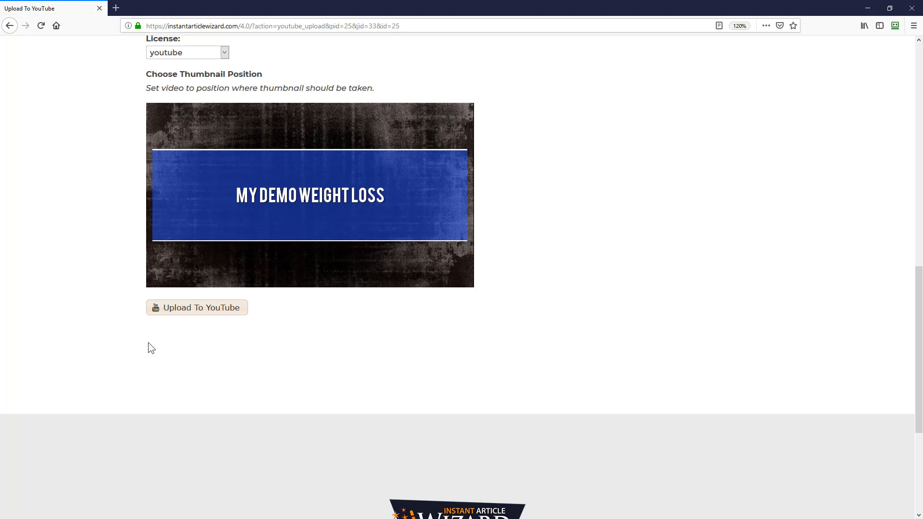
pyautogui.click(193, 313)
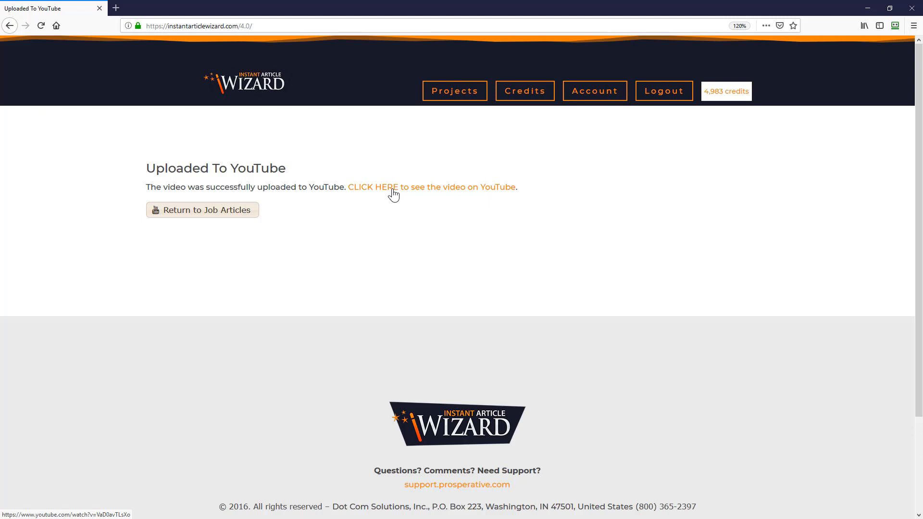
# Step: Copy the link address of the uploaded video and open the video on YouTube
pyautogui.rightClick(393, 192)
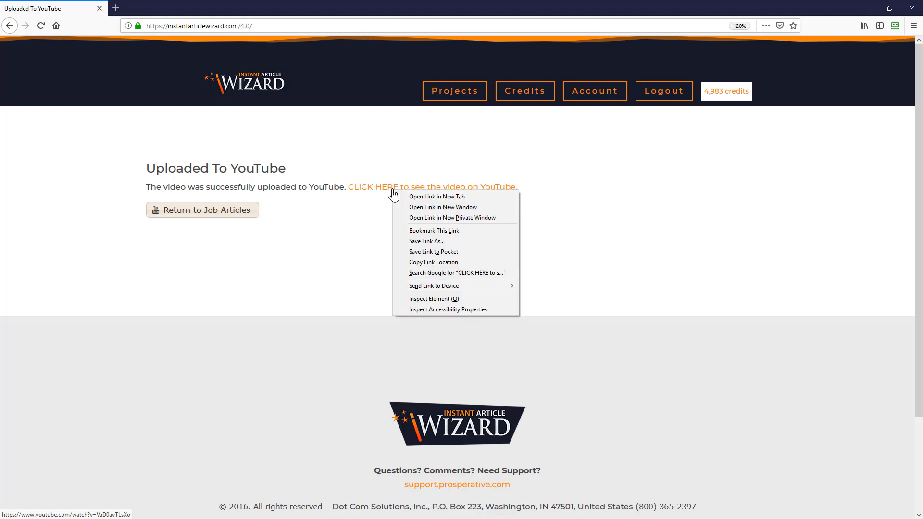
pyautogui.click(452, 263)
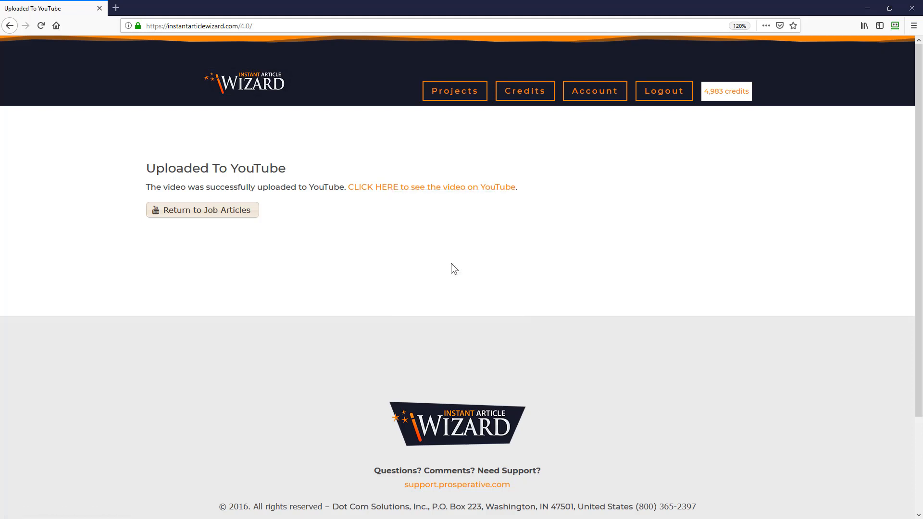
pyautogui.click(405, 190)
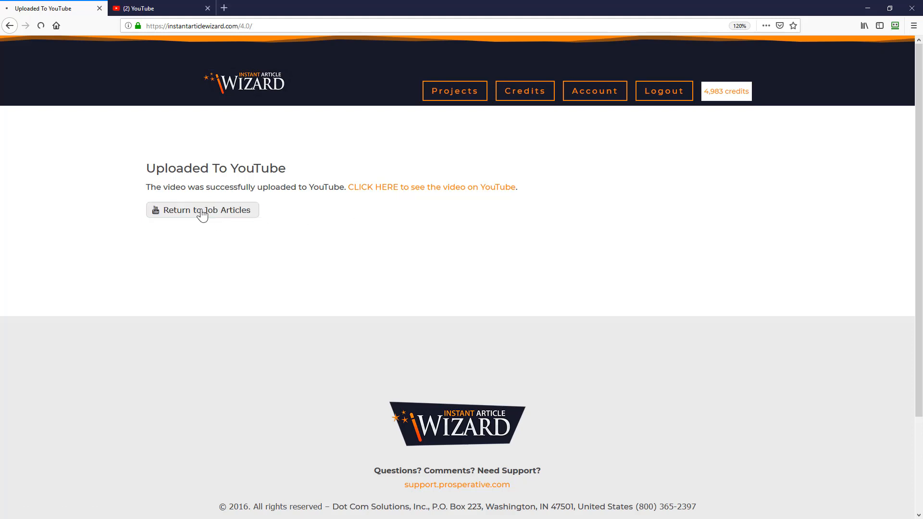
# Step: Return to the job's articles, open My Demo Weight Loss for editing, and embed the uploaded video using its copied YouTube URL
pyautogui.click(200, 212)
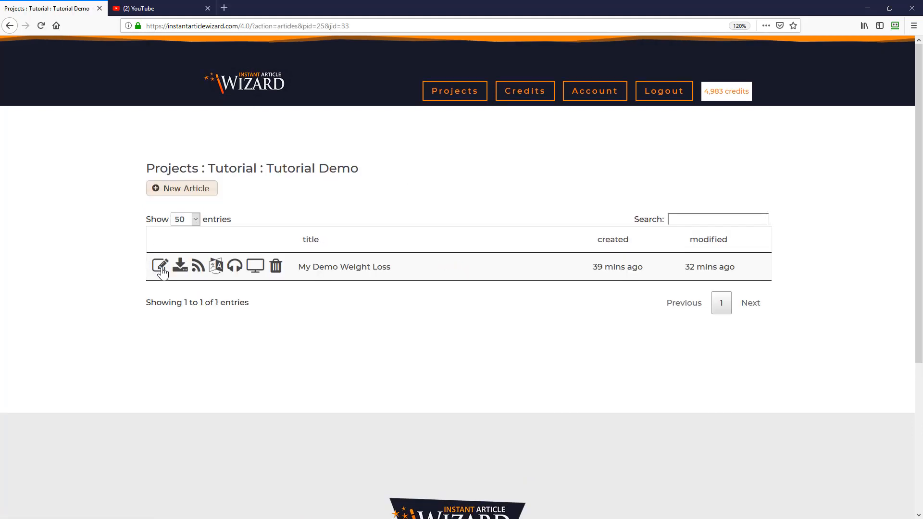
pyautogui.click(160, 266)
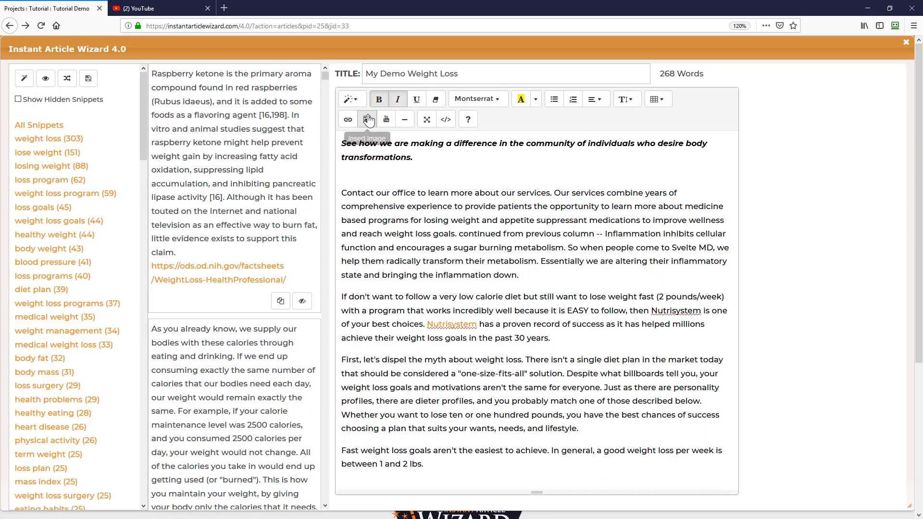
pyautogui.click(387, 120)
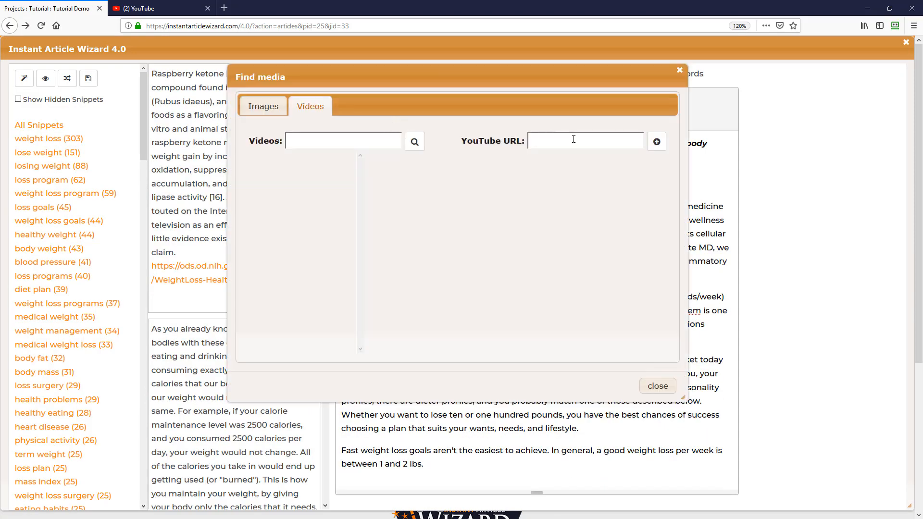
pyautogui.rightClick(546, 141)
pyautogui.click(577, 181)
pyautogui.click(656, 143)
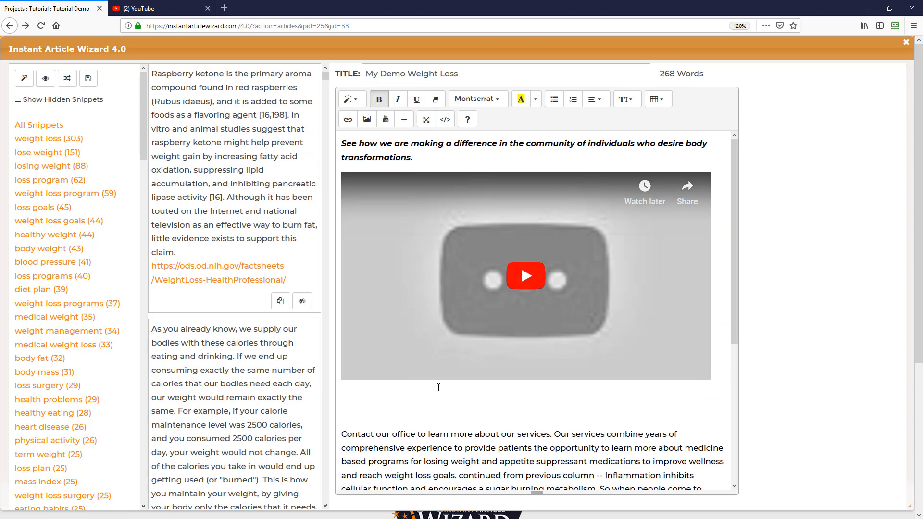
# Step: Delete the blank lines between the embedded video and the paragraph starting "Contact our office"
pyautogui.click(405, 406)
pyautogui.press('Delete')
pyautogui.press('Delete')
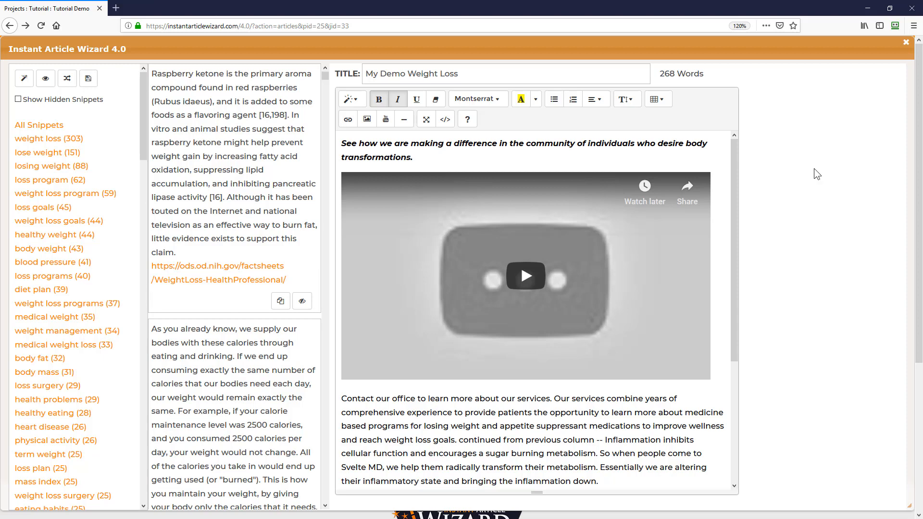
# Step: Show the article's HTML source and examine the code from the opening sentence through the embedded video
pyautogui.click(445, 123)
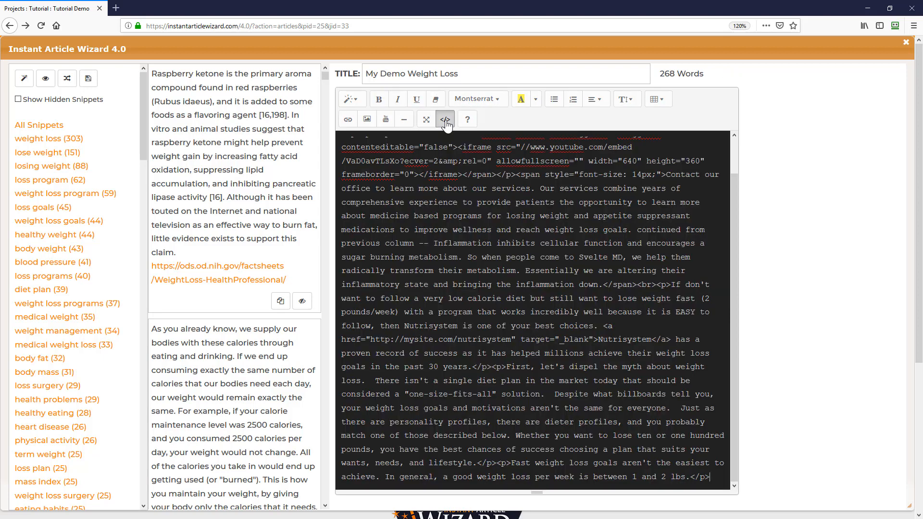
pyautogui.scroll(-1, 581, 178)
pyautogui.scroll(1, 581, 177)
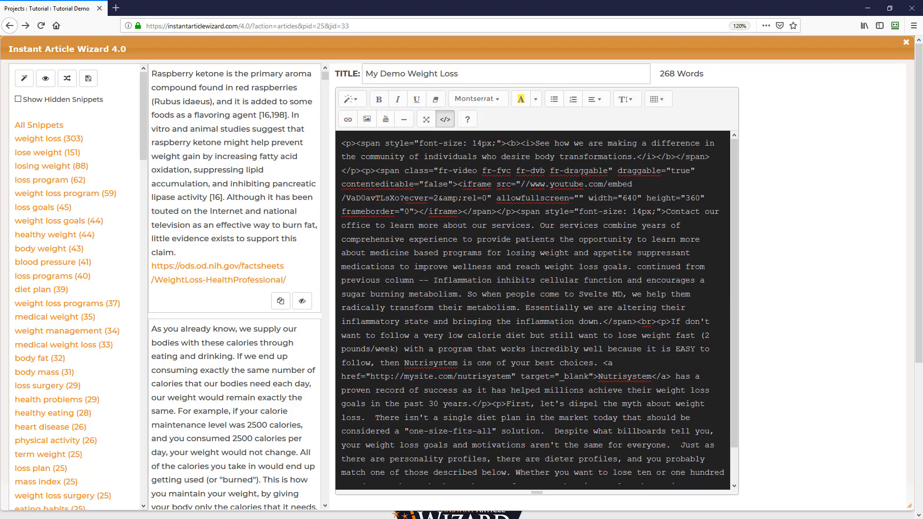